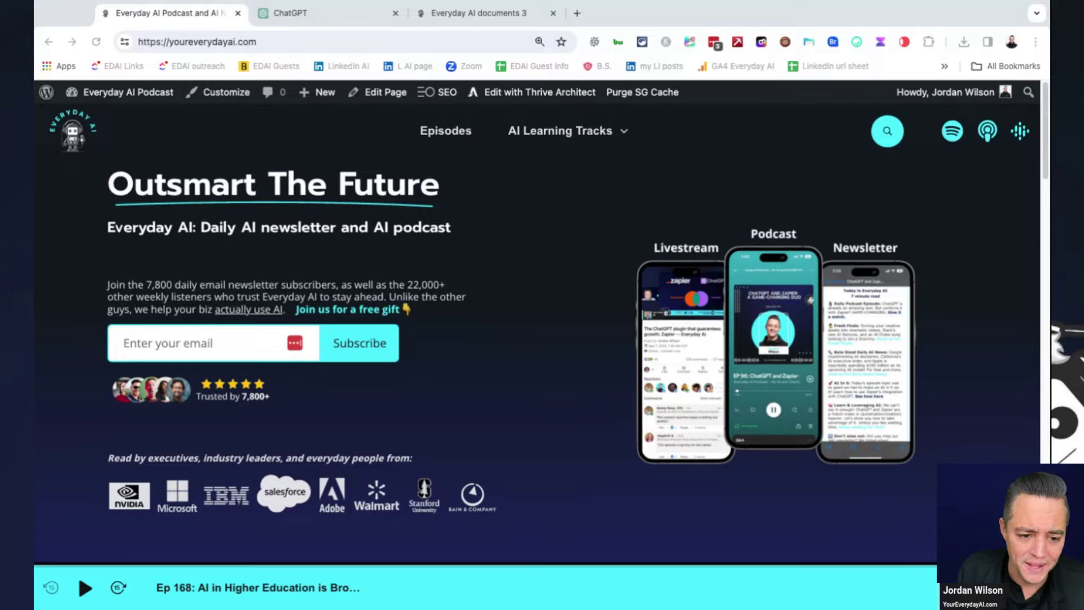
Step: Send the prepared prompt asking what the AI PDF plugin can do and for 5 business use-cases
{"action": "key", "text": "ctrl+Tab"}
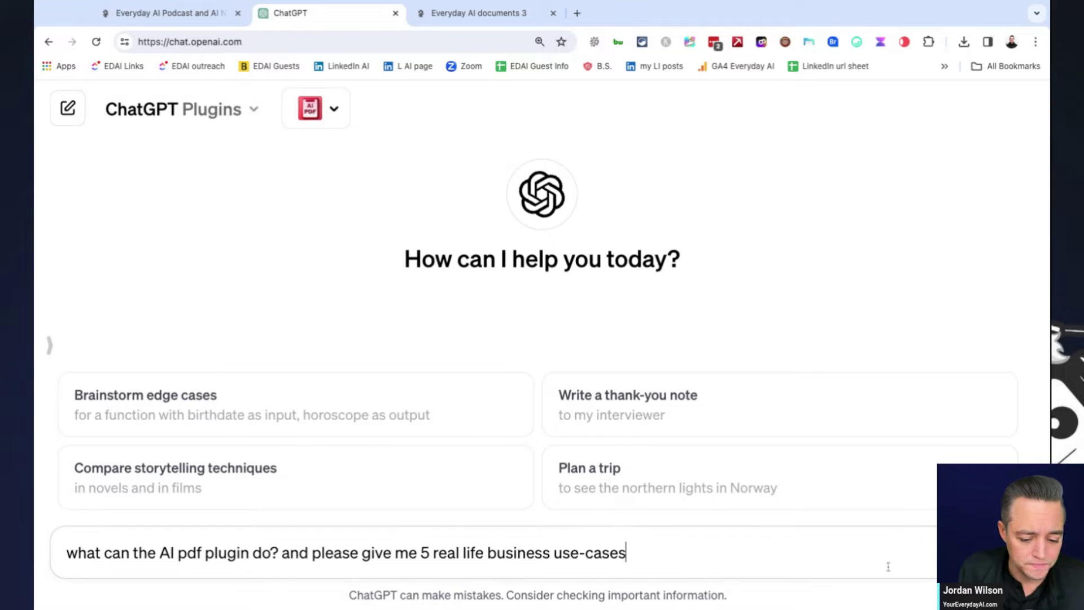
{"action": "key", "text": "Return"}
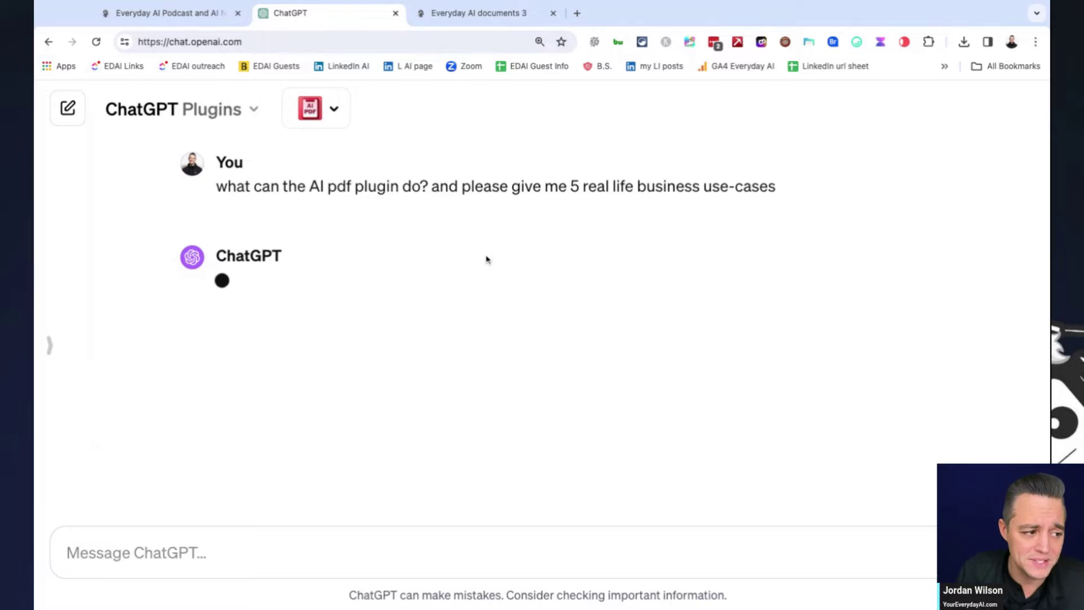
{"action": "left_click", "coordinate": [249, 112]}
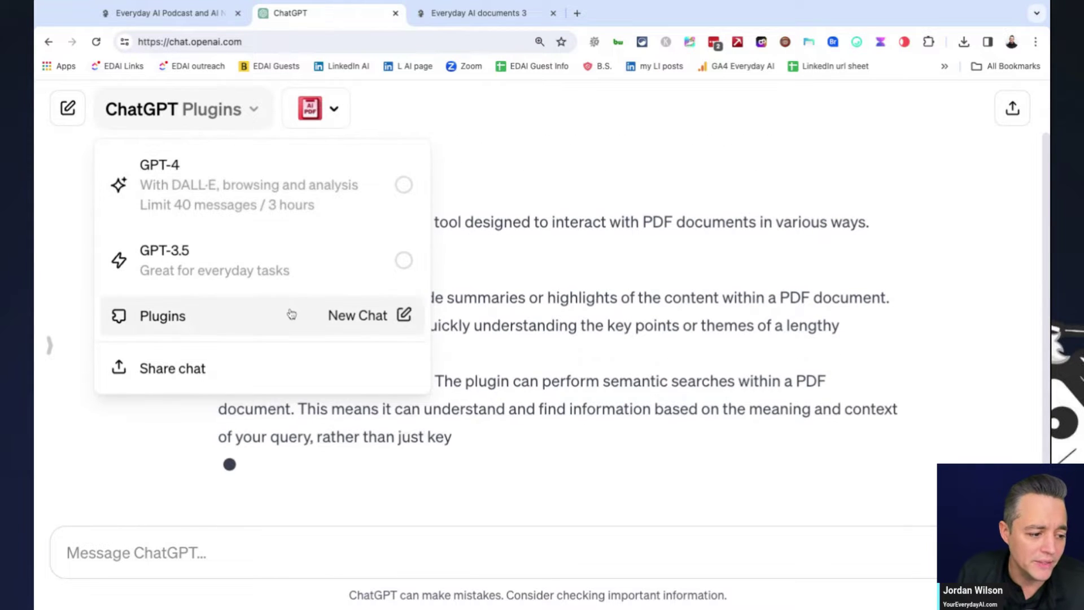
Step: Search the plugin store for 'ai pdf' and confirm Ai PDF is checked among enabled plugins
{"action": "left_click", "coordinate": [421, 143]}
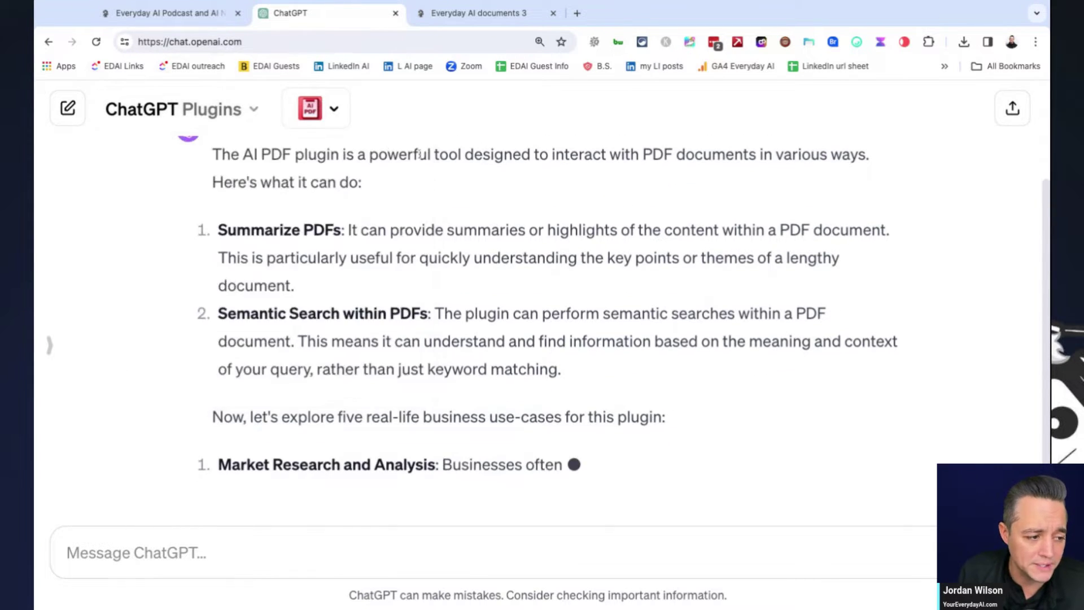
{"action": "left_click", "coordinate": [335, 110]}
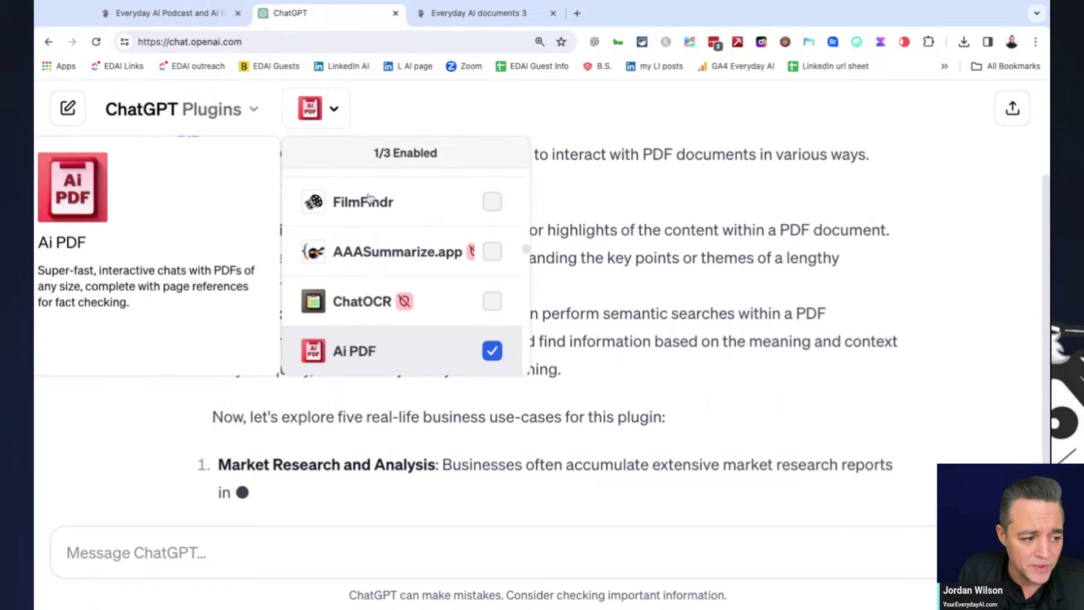
{"action": "scroll", "coordinate": [367, 213], "scroll_direction": "down", "scroll_amount": 10}
{"action": "left_click", "coordinate": [391, 356]}
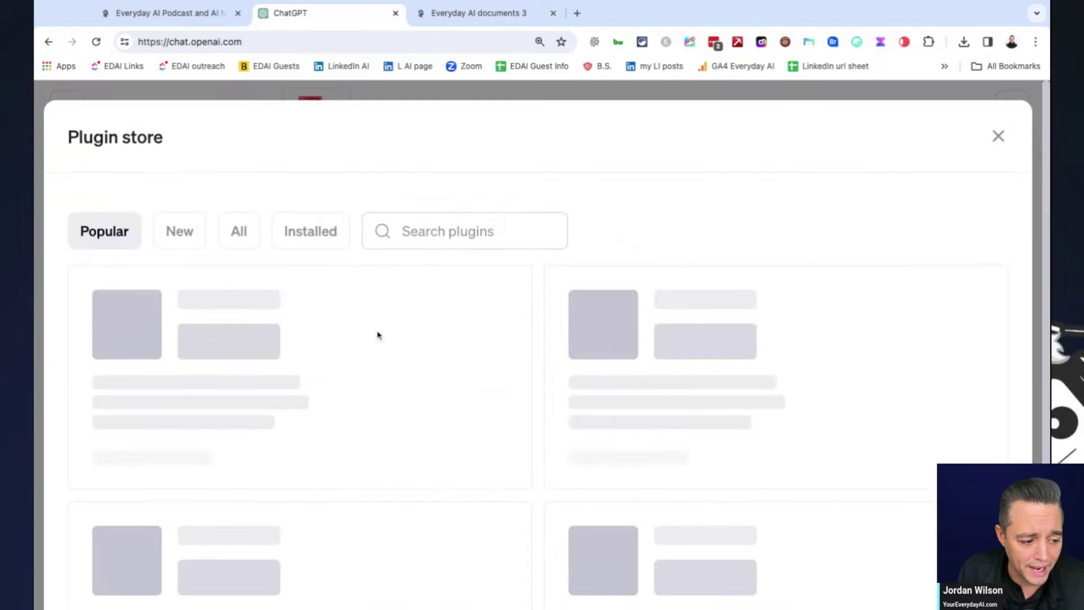
{"action": "left_click", "coordinate": [422, 228]}
{"action": "type", "text": "ai "}
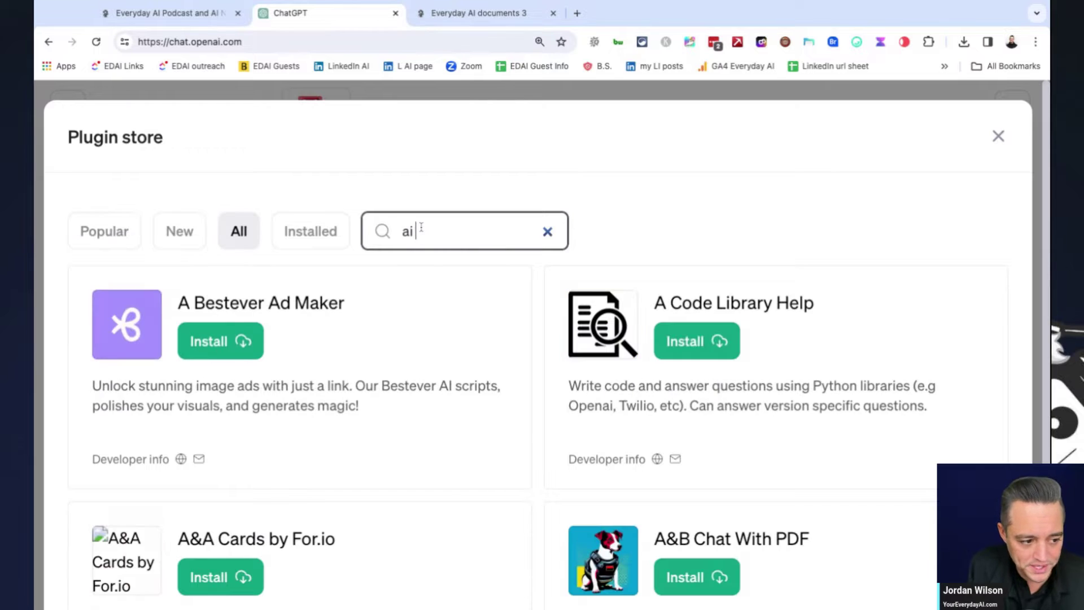
{"action": "type", "text": "pdf"}
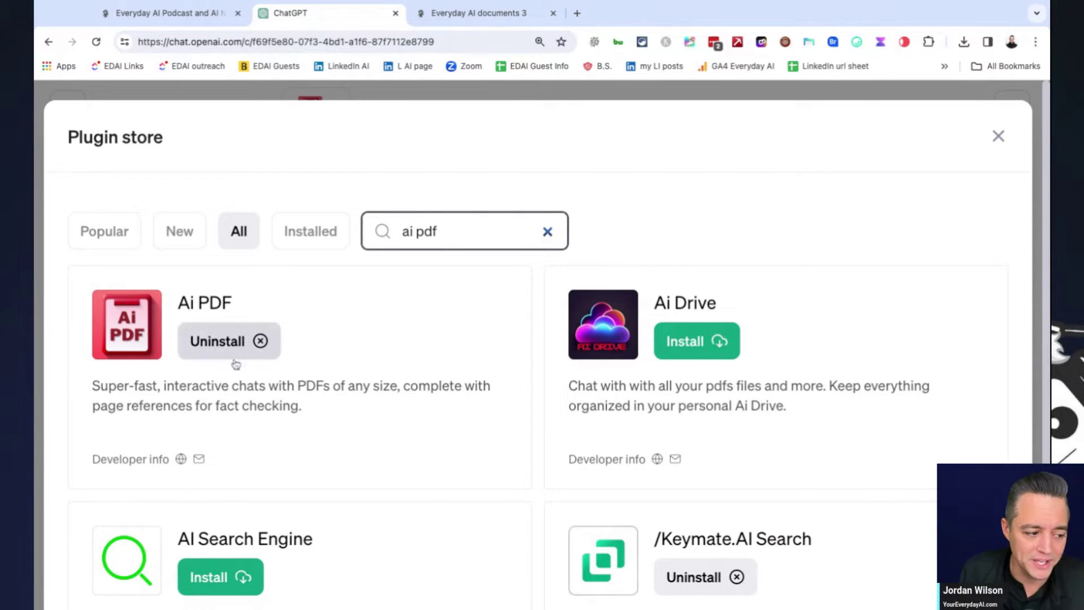
{"action": "left_click", "coordinate": [997, 136]}
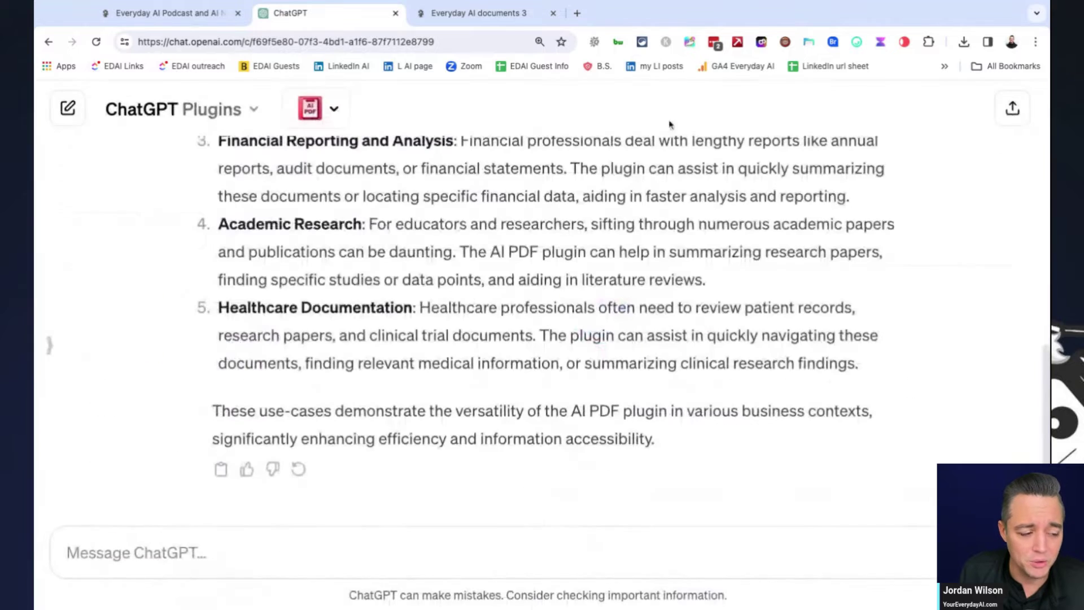
{"action": "left_click", "coordinate": [325, 117]}
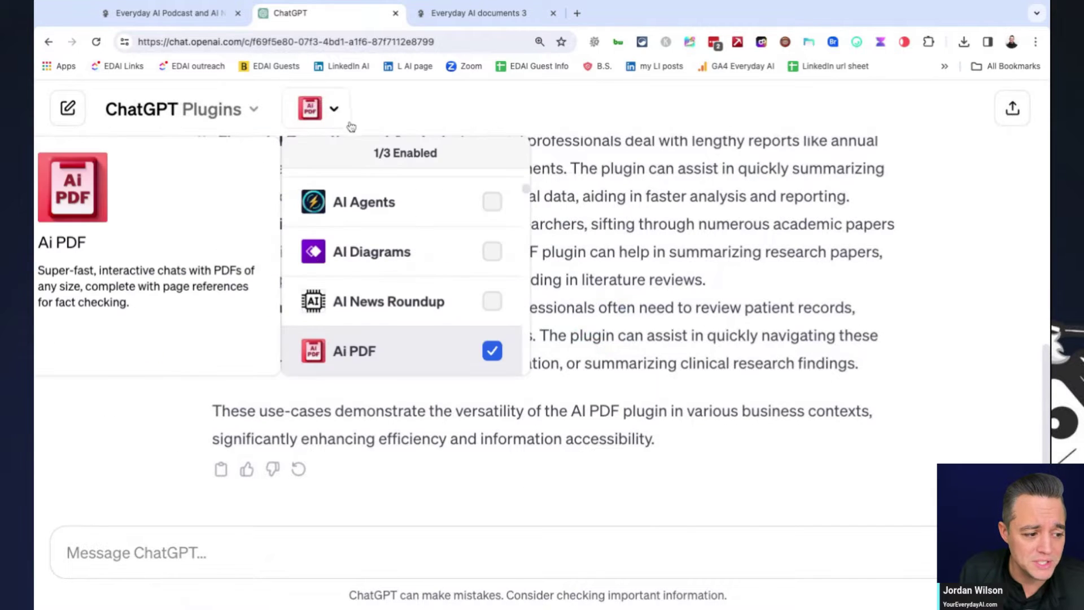
{"action": "left_click", "coordinate": [747, 241]}
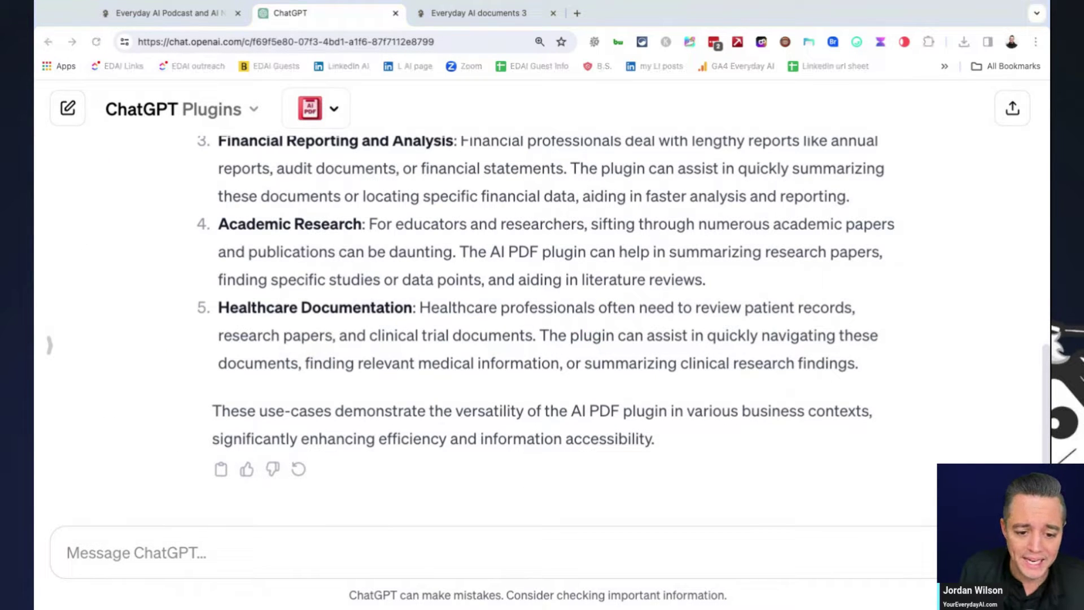
Step: Paste and send the prompt asking for a recap of the linked PDF and 7-day downloads
{"action": "left_click", "coordinate": [578, 504]}
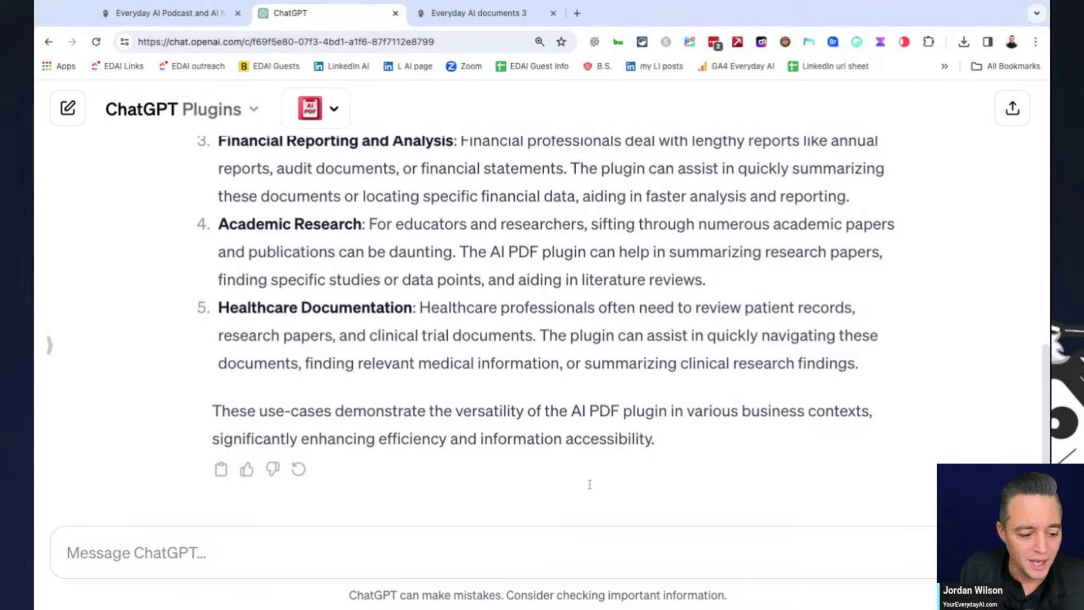
{"action": "left_click", "coordinate": [544, 553]}
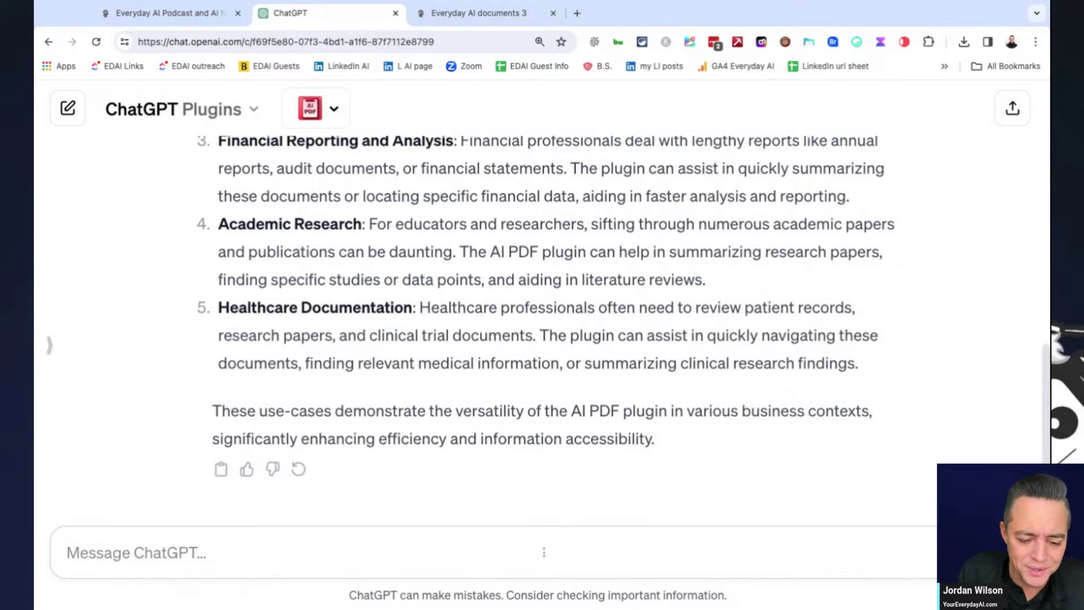
{"action": "type", "text": "Using the AI PDF plugin, please carefully analyze this document and give me a high-level recap. Also, please tell me how many downloads the Everyday AI podcast has had in the past 7 days.  https://youreverydayai.com/wp-content/uploads/2023/09/Everyday-AI-documents-3.pdf"}
{"action": "key", "text": "Return"}
{"action": "scroll", "coordinate": [395, 245], "scroll_direction": "up", "scroll_amount": 15}
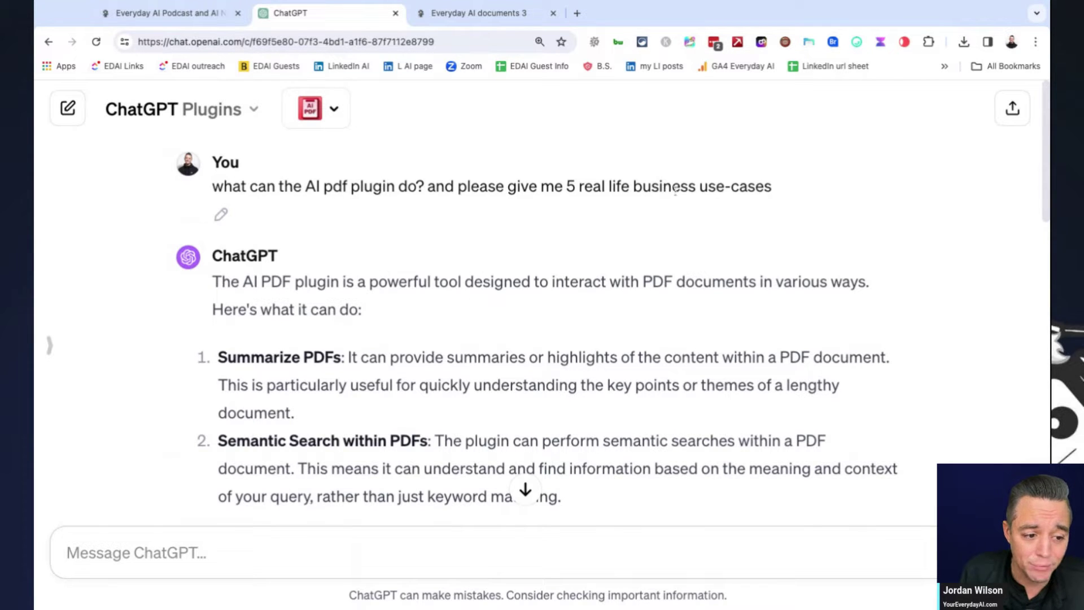
{"action": "left_click_drag", "start_coordinate": [400, 314], "coordinate": [212, 311]}
{"action": "left_click", "coordinate": [276, 356]}
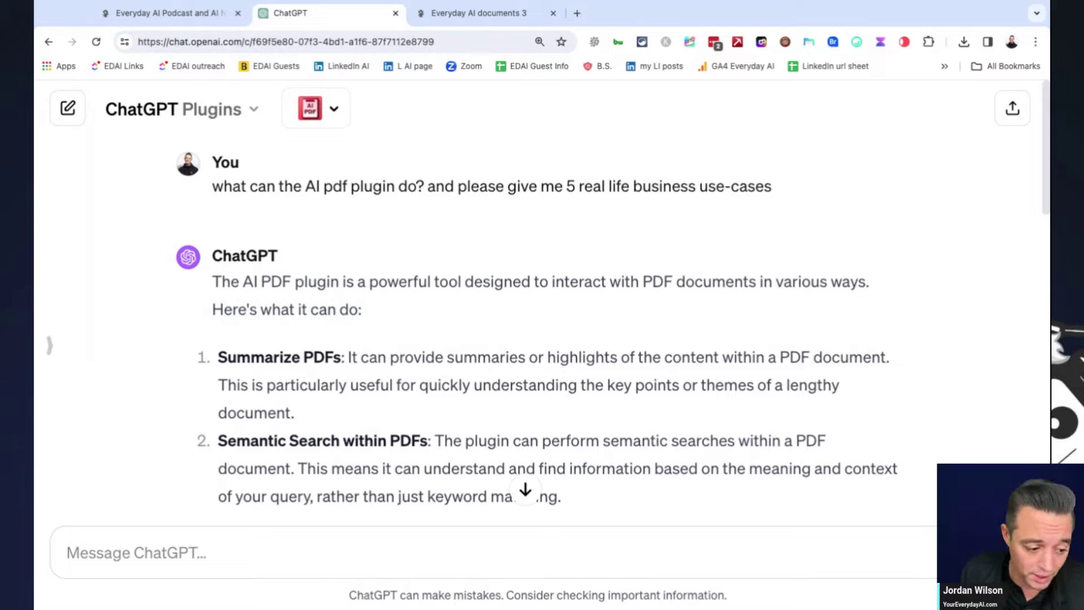
{"action": "scroll", "coordinate": [383, 368], "scroll_direction": "down", "scroll_amount": 2}
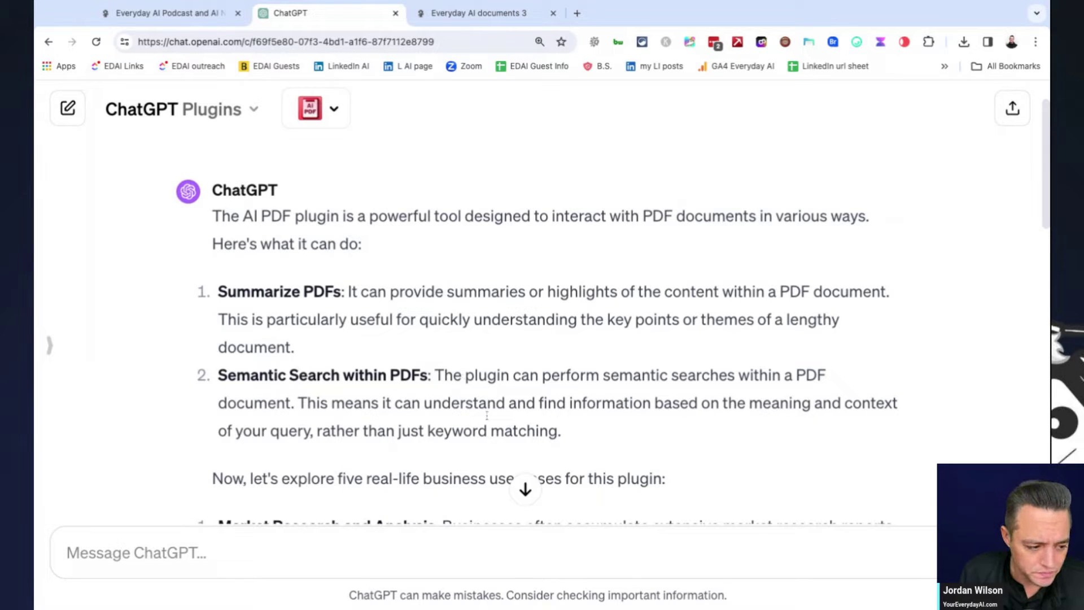
{"action": "left_click_drag", "start_coordinate": [445, 380], "coordinate": [562, 432]}
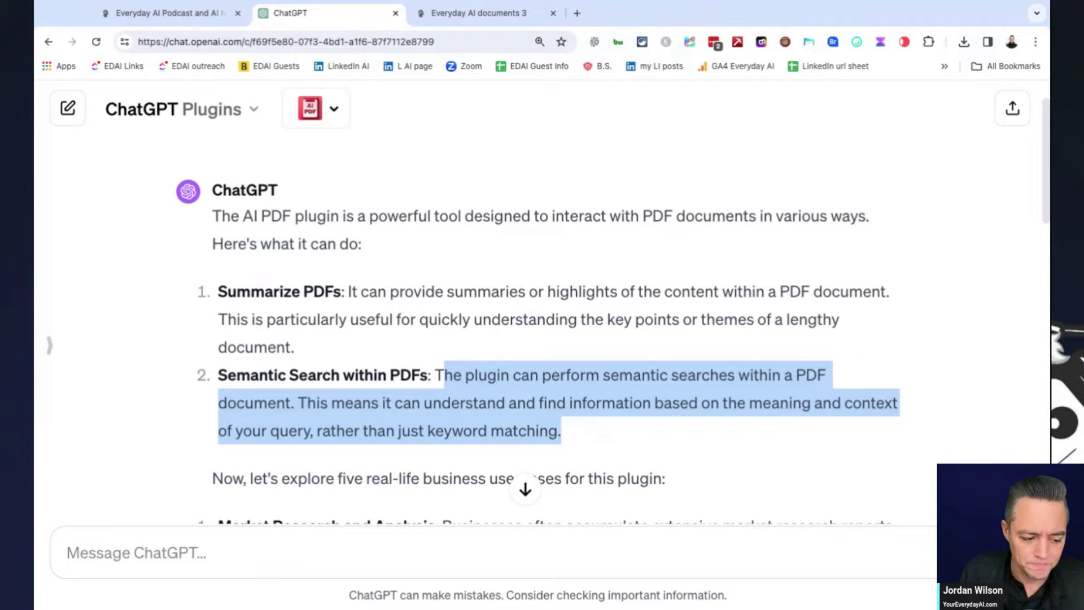
{"action": "left_click", "coordinate": [553, 432]}
{"action": "left_click_drag", "start_coordinate": [728, 403], "coordinate": [859, 421]}
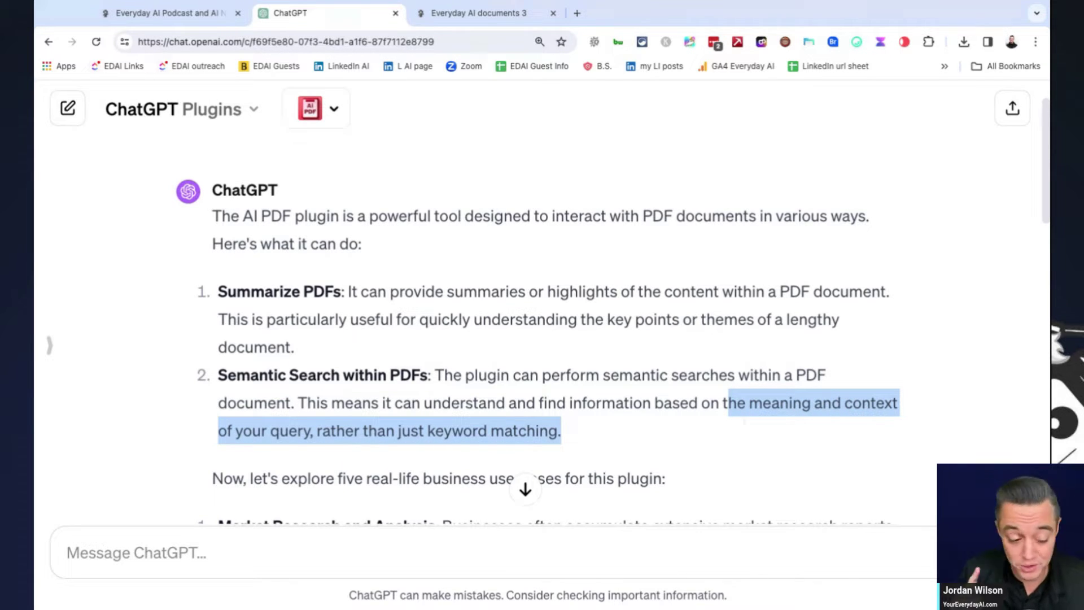
{"action": "scroll", "coordinate": [746, 420], "scroll_direction": "down", "scroll_amount": 2}
{"action": "scroll", "coordinate": [612, 311], "scroll_direction": "down", "scroll_amount": 3}
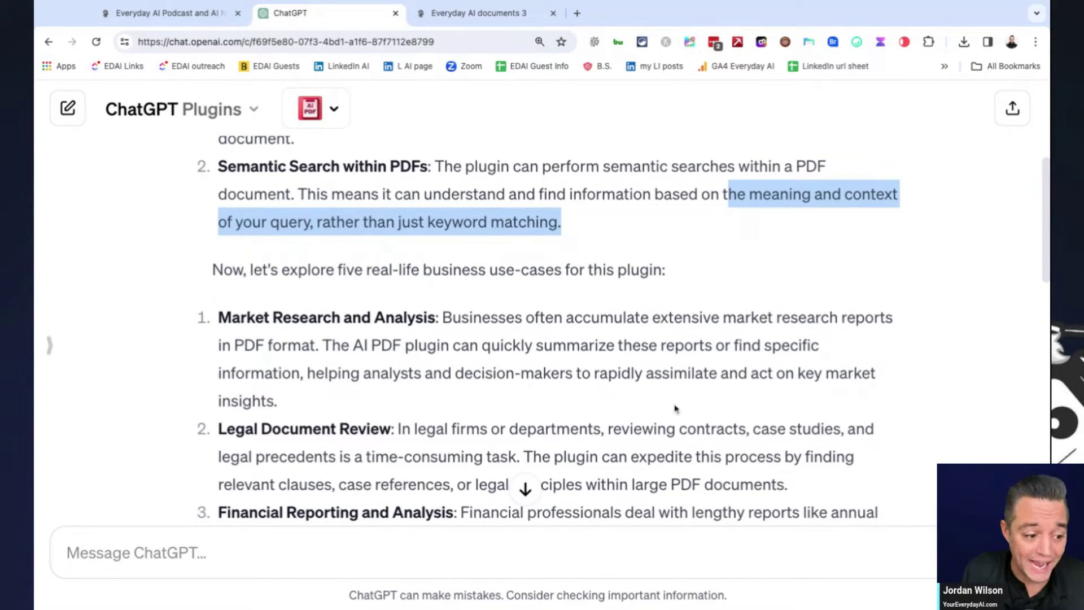
{"action": "scroll", "coordinate": [634, 390], "scroll_direction": "down", "scroll_amount": 2}
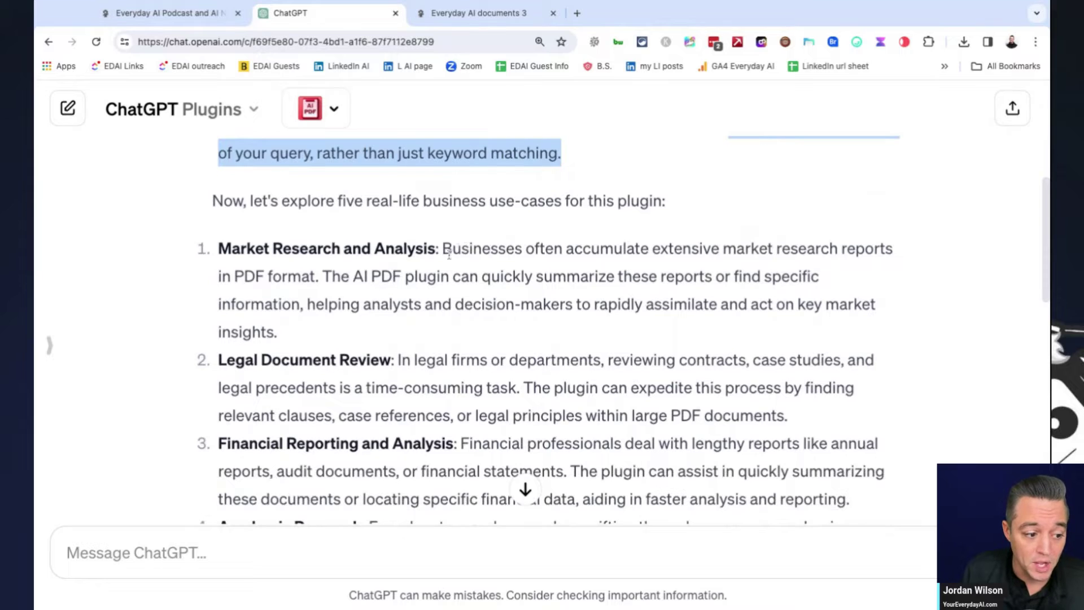
{"action": "left_click_drag", "start_coordinate": [452, 249], "coordinate": [277, 249]}
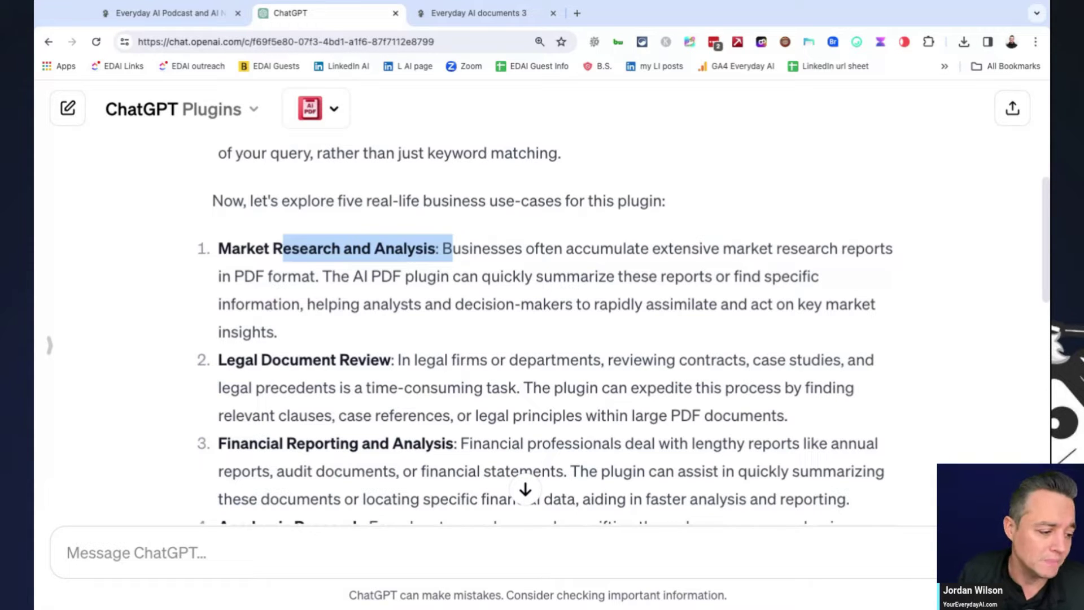
{"action": "left_click", "coordinate": [427, 357]}
{"action": "scroll", "coordinate": [462, 336], "scroll_direction": "down", "scroll_amount": 4}
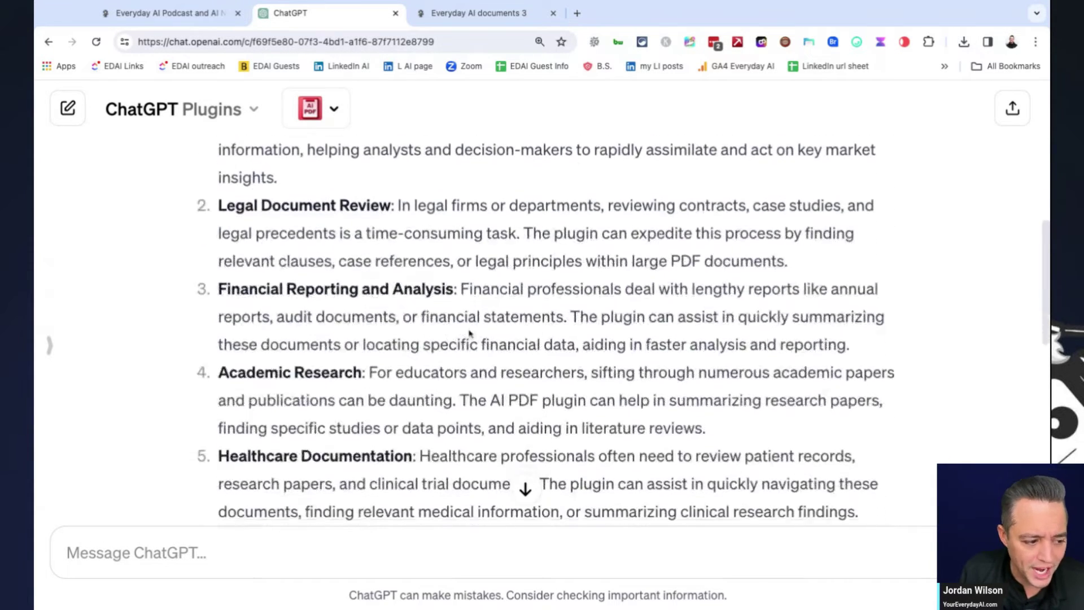
{"action": "scroll", "coordinate": [472, 314], "scroll_direction": "down", "scroll_amount": 1}
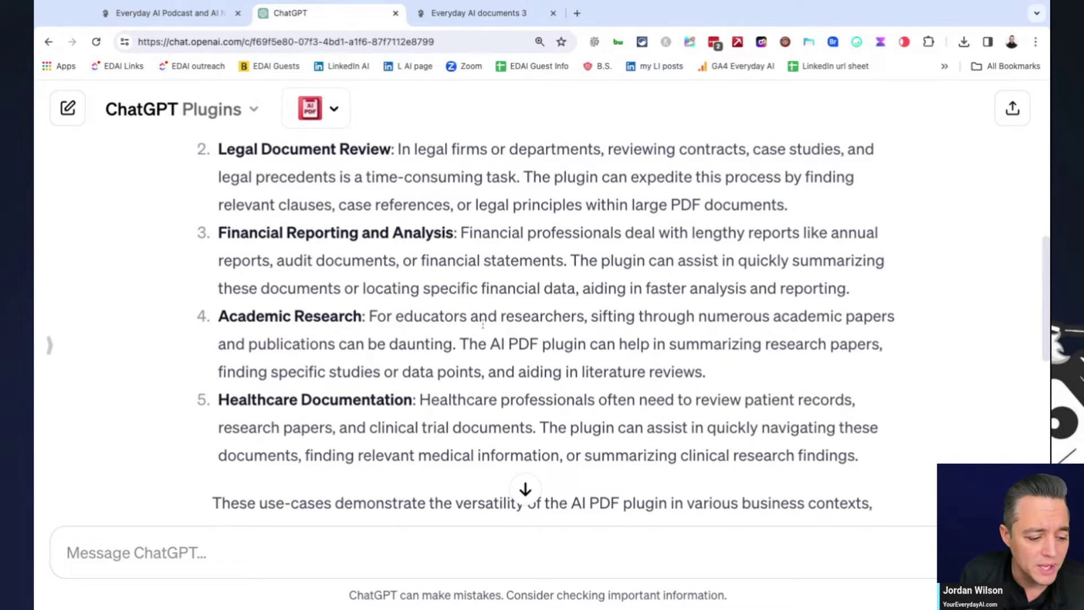
{"action": "scroll", "coordinate": [480, 323], "scroll_direction": "down", "scroll_amount": 2}
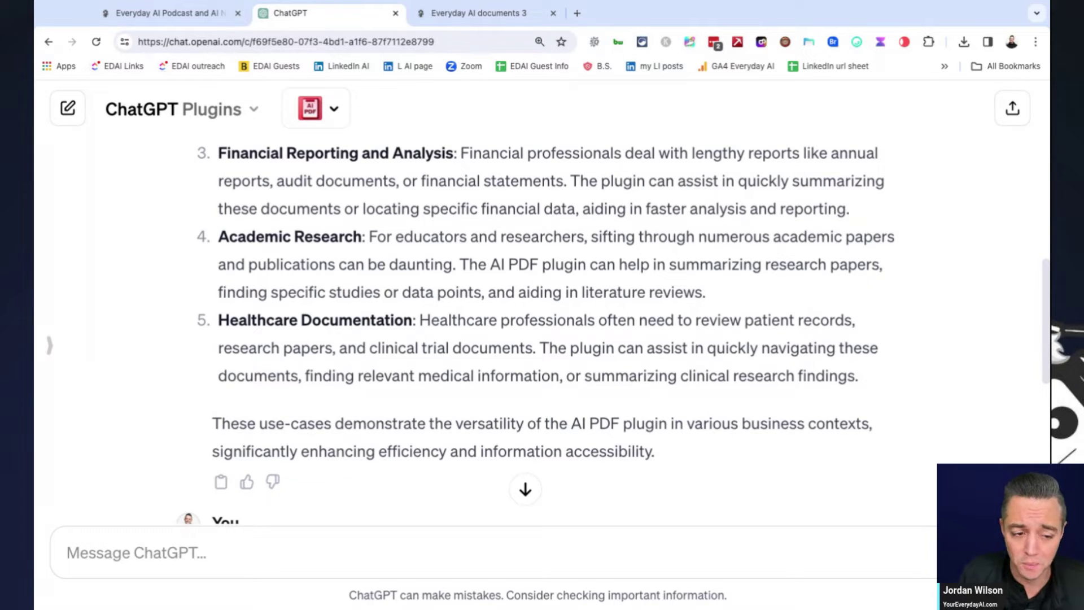
Step: Bring up the Everyday AI documents 3 PDF, show its full web address, and scroll to page 65
{"action": "left_click", "coordinate": [446, 16]}
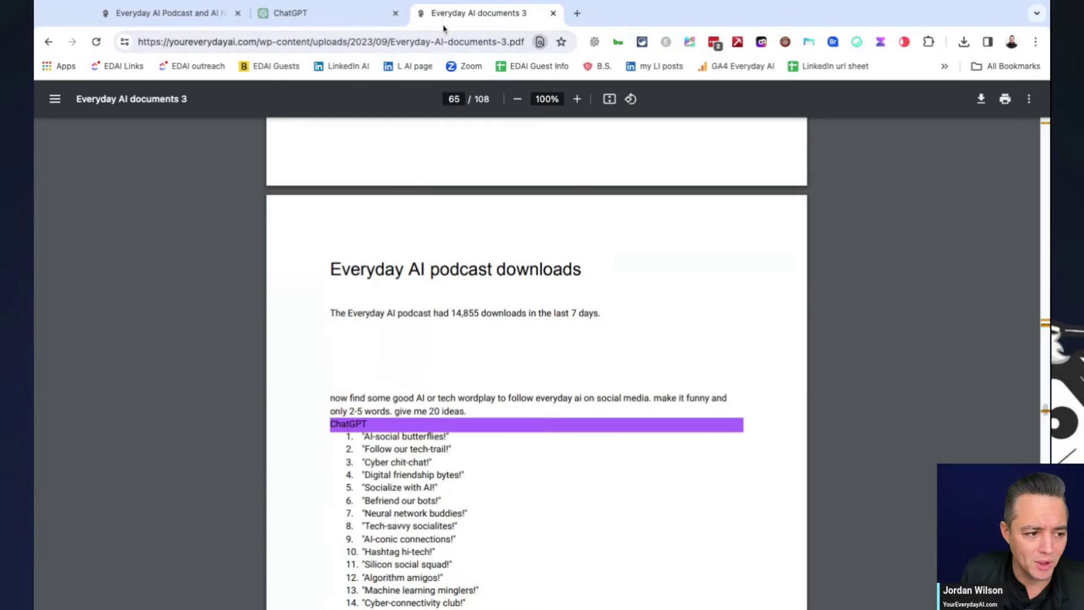
{"action": "left_click", "coordinate": [447, 34]}
{"action": "left_click", "coordinate": [546, 289]}
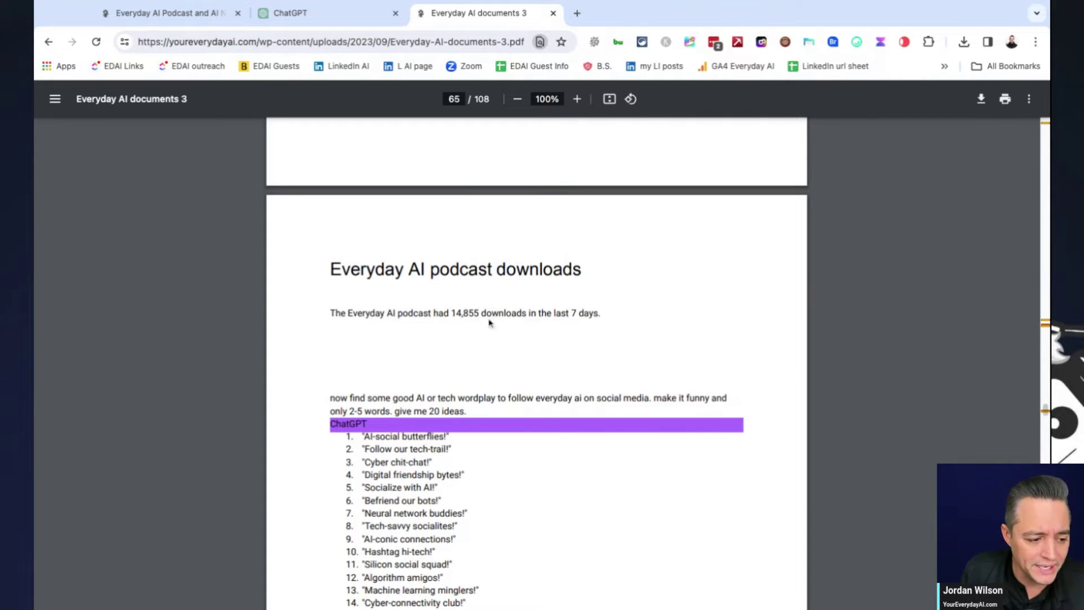
{"action": "scroll", "coordinate": [712, 363], "scroll_direction": "down", "scroll_amount": 2}
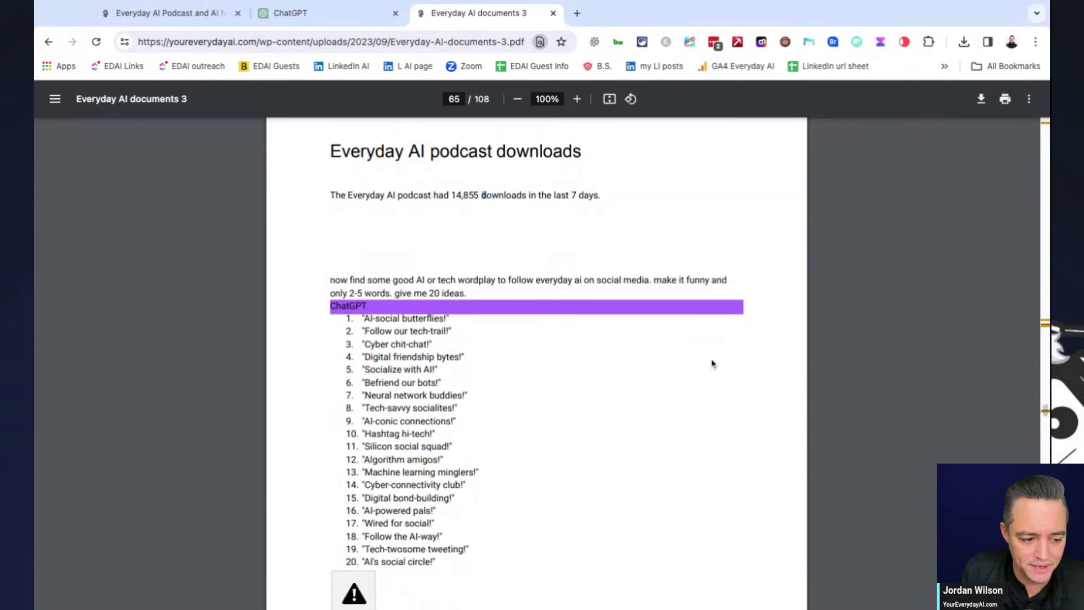
{"action": "scroll", "coordinate": [712, 363], "scroll_direction": "up", "scroll_amount": 2}
{"action": "scroll", "coordinate": [714, 364], "scroll_direction": "down", "scroll_amount": 3}
{"action": "scroll", "coordinate": [714, 363], "scroll_direction": "down", "scroll_amount": 1}
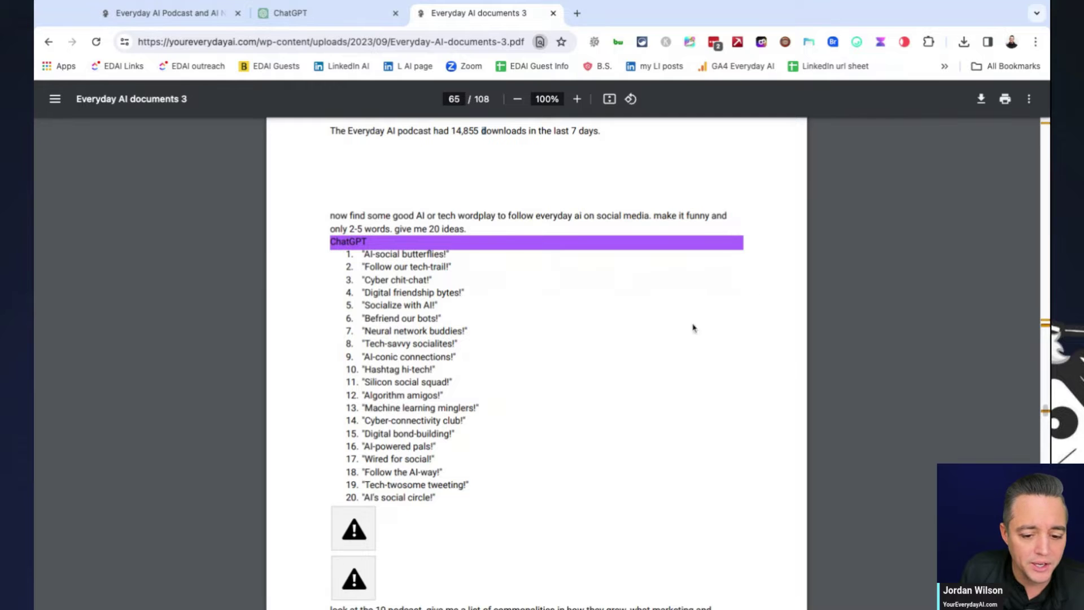
{"action": "scroll", "coordinate": [662, 342], "scroll_direction": "up", "scroll_amount": 1}
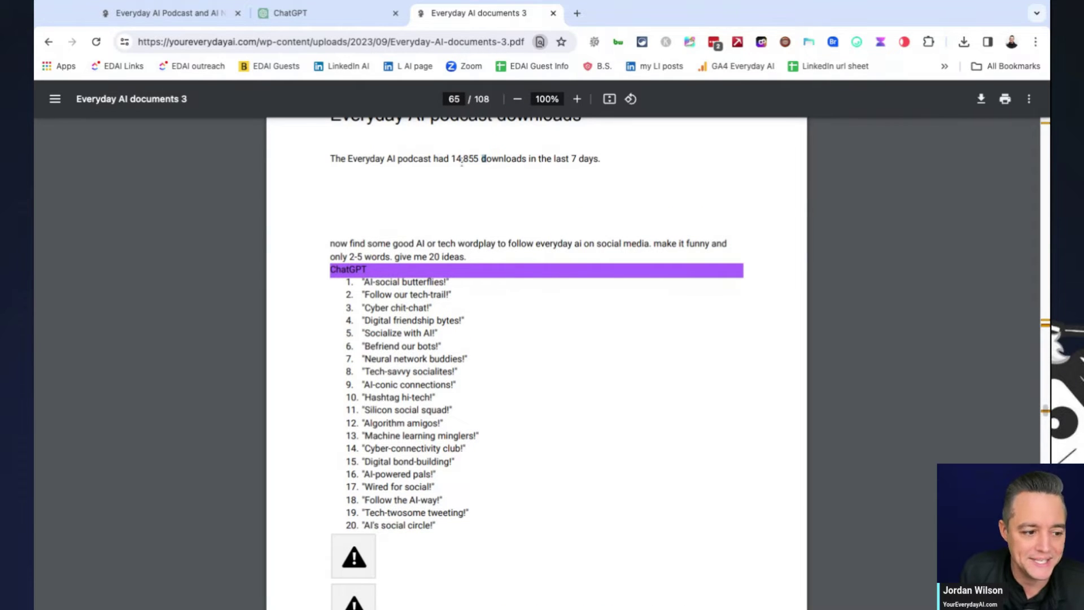
Step: Highlight the sentence stating 14,855 downloads in the last 7 days, then clear it
{"action": "triple_click", "coordinate": [446, 160]}
{"action": "scroll", "coordinate": [531, 223], "scroll_direction": "up", "scroll_amount": 4}
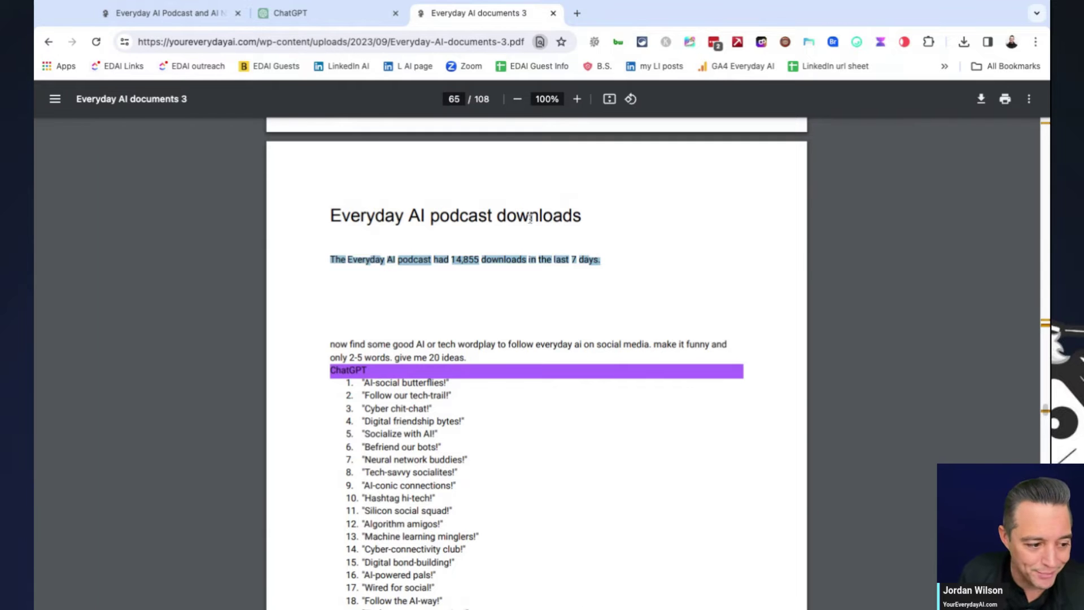
{"action": "left_click", "coordinate": [531, 219]}
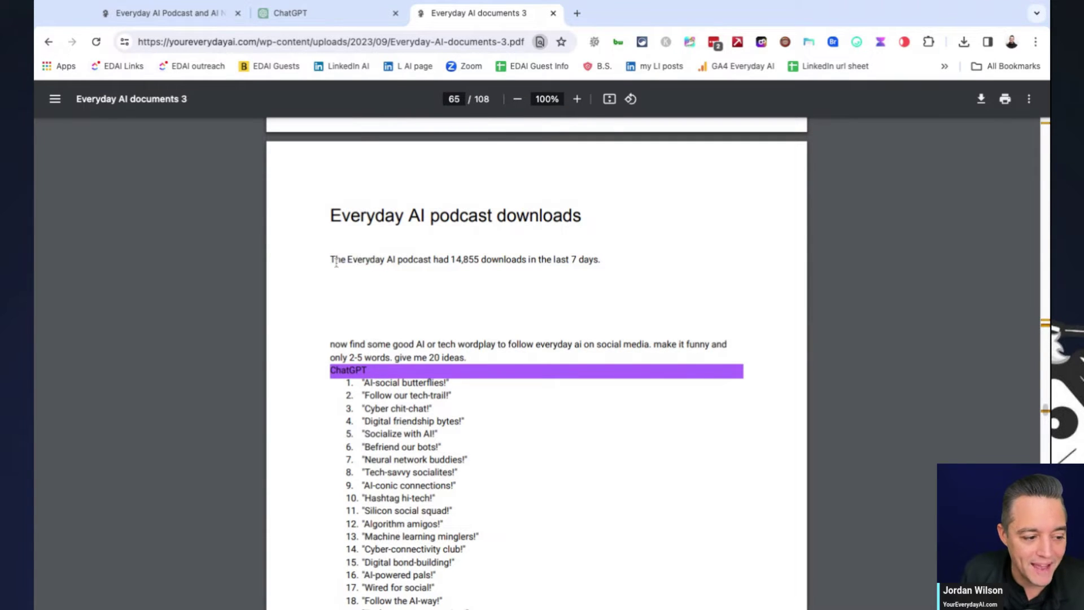
{"action": "left_click_drag", "start_coordinate": [332, 262], "coordinate": [576, 260]}
{"action": "left_click", "coordinate": [592, 287]}
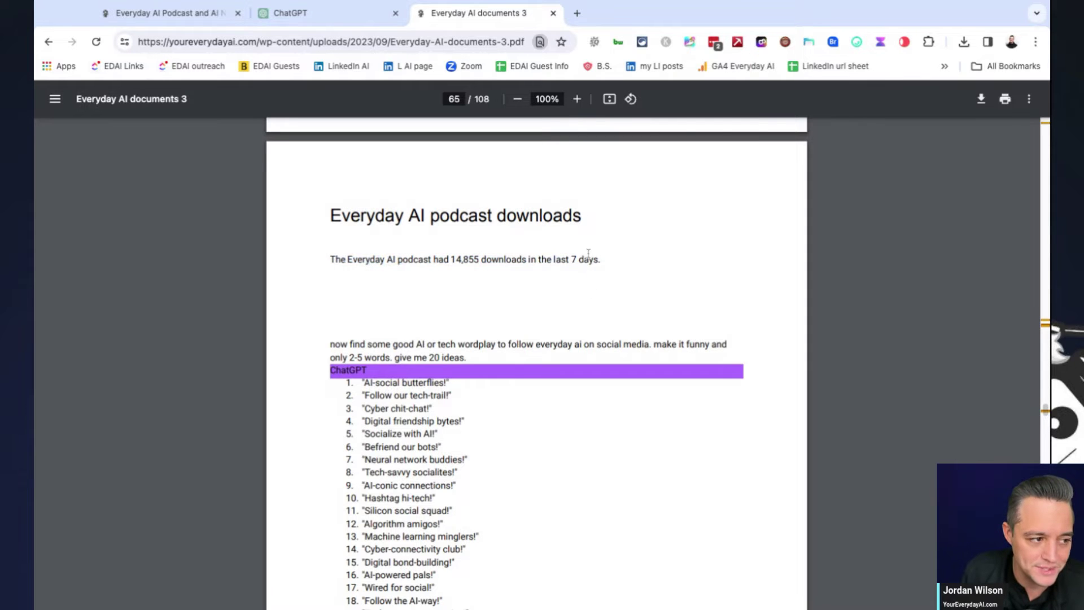
Step: Highlight the earlier prompt requesting a high-level recap and the past-7-days download count
{"action": "left_click", "coordinate": [339, 13]}
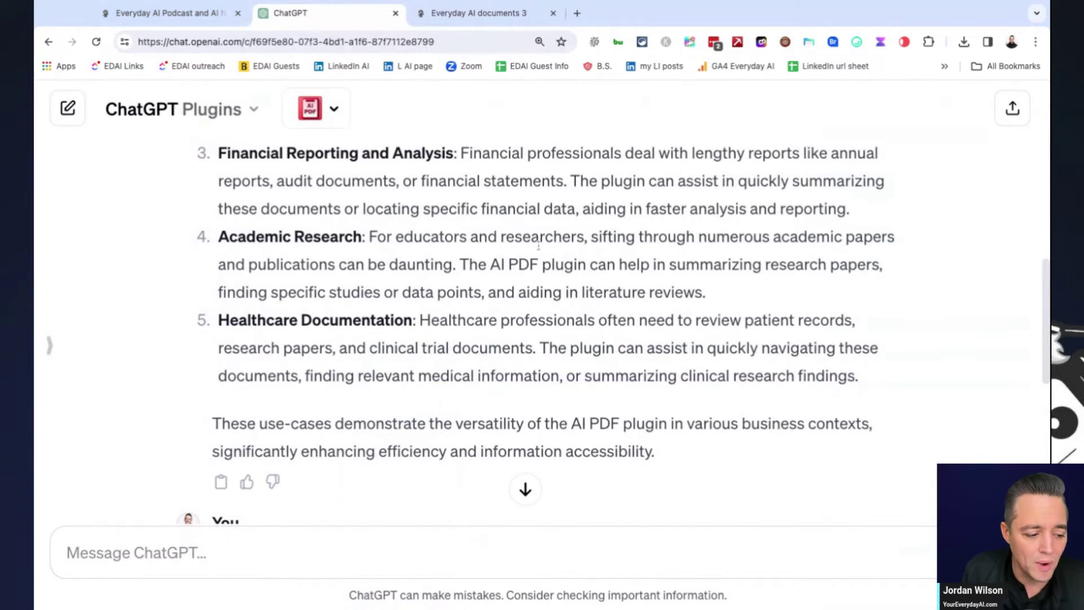
{"action": "scroll", "coordinate": [470, 432], "scroll_direction": "down", "scroll_amount": 3}
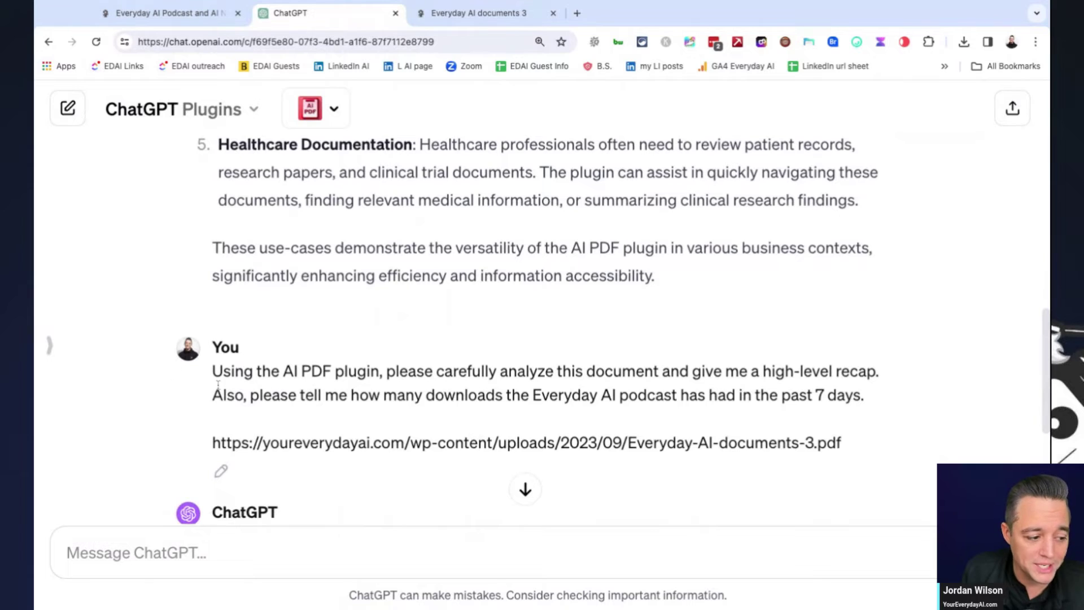
{"action": "left_click_drag", "start_coordinate": [223, 372], "coordinate": [677, 396]}
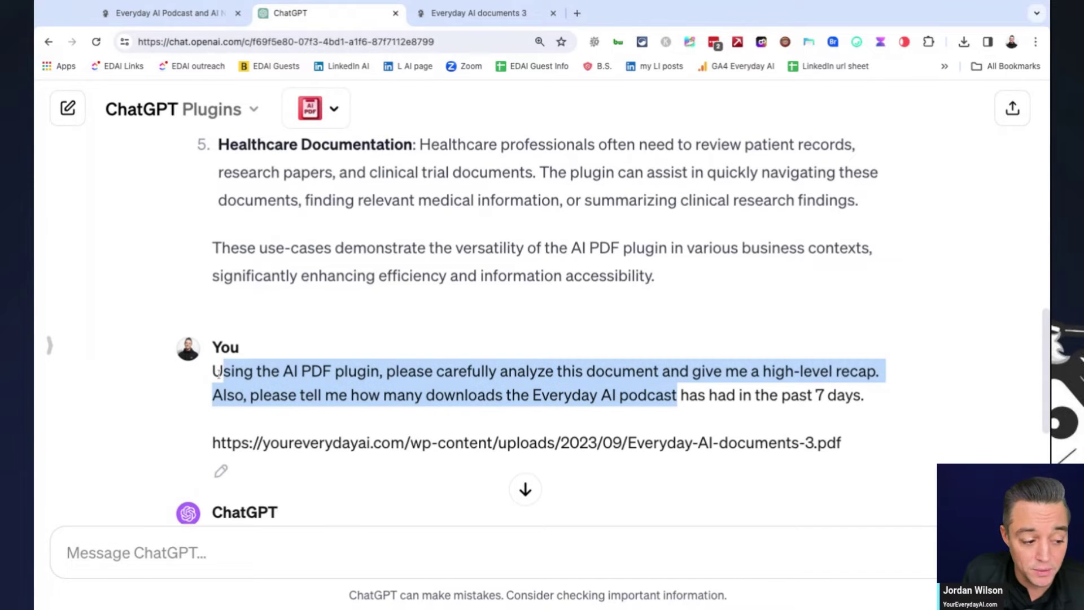
{"action": "left_click", "coordinate": [454, 374]}
{"action": "left_click_drag", "start_coordinate": [417, 372], "coordinate": [717, 396]}
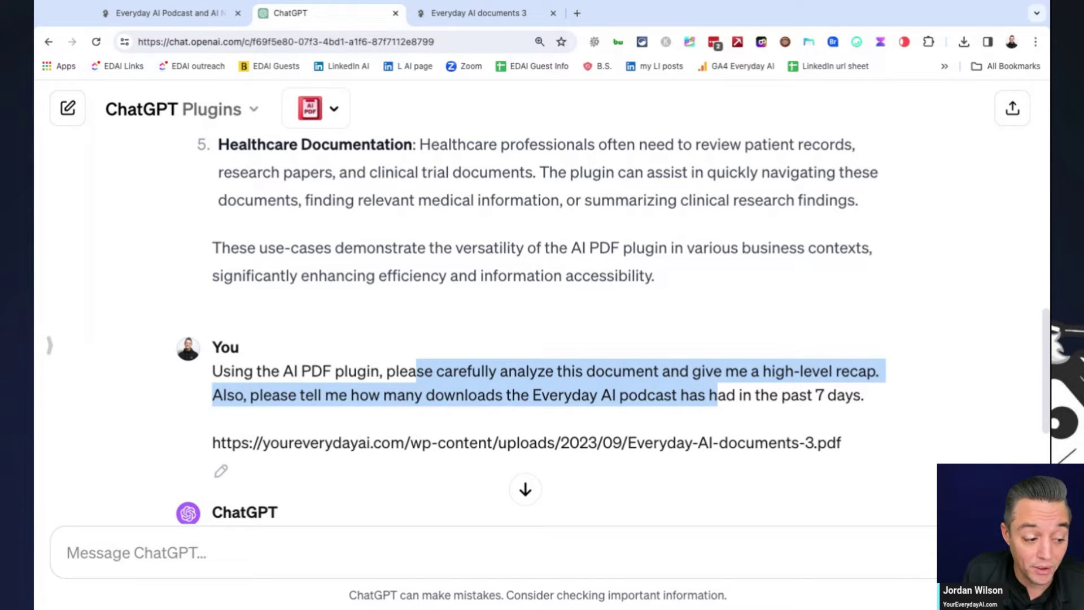
{"action": "left_click", "coordinate": [618, 394]}
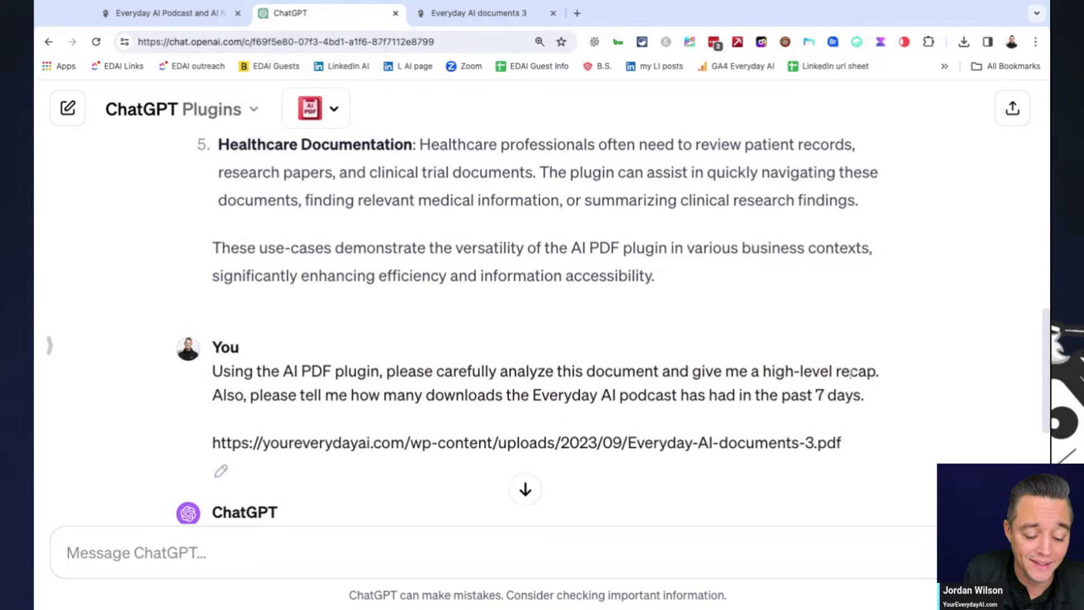
{"action": "left_click", "coordinate": [477, 13]}
Step: Skim through the 108-page PDF using the scrollbar and scrolling
{"action": "scroll", "coordinate": [919, 304], "scroll_direction": "up", "scroll_amount": 6}
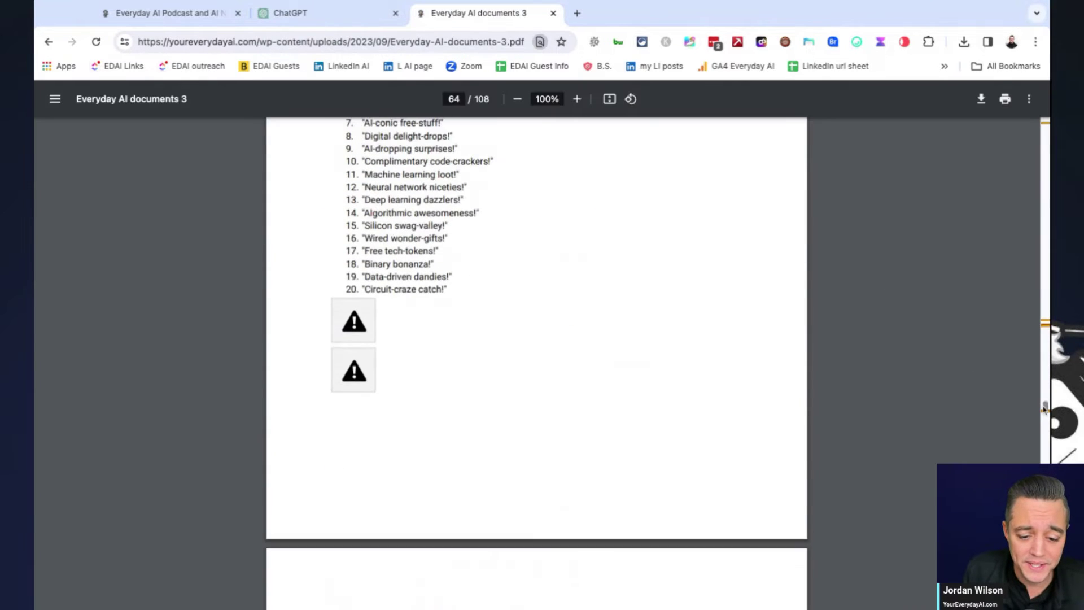
{"action": "scroll", "coordinate": [1045, 405], "scroll_direction": "up", "scroll_amount": 3}
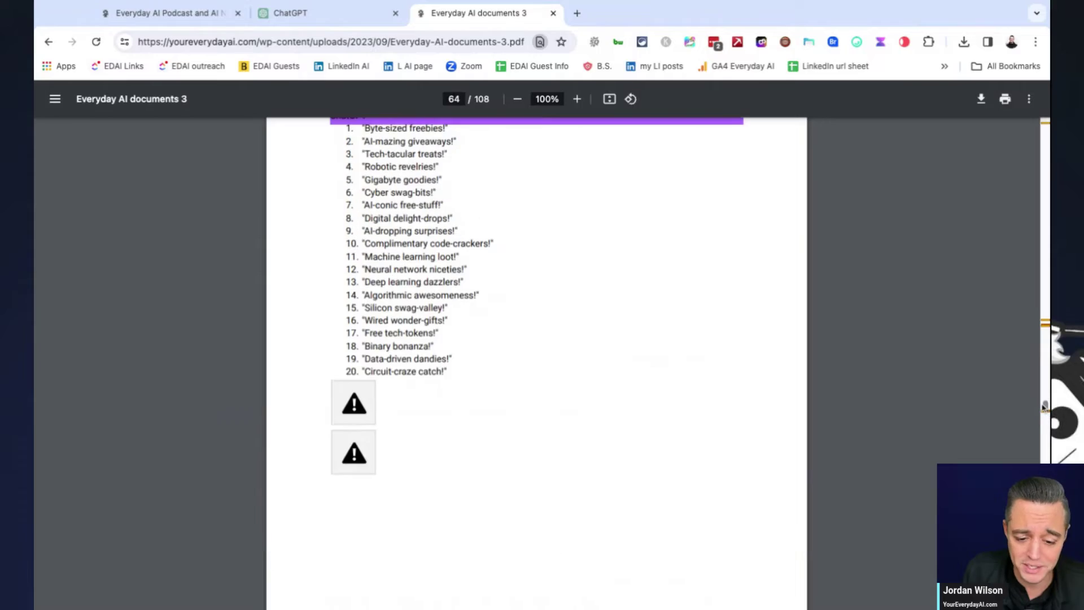
{"action": "left_click_drag", "start_coordinate": [1045, 405], "coordinate": [1045, 126]}
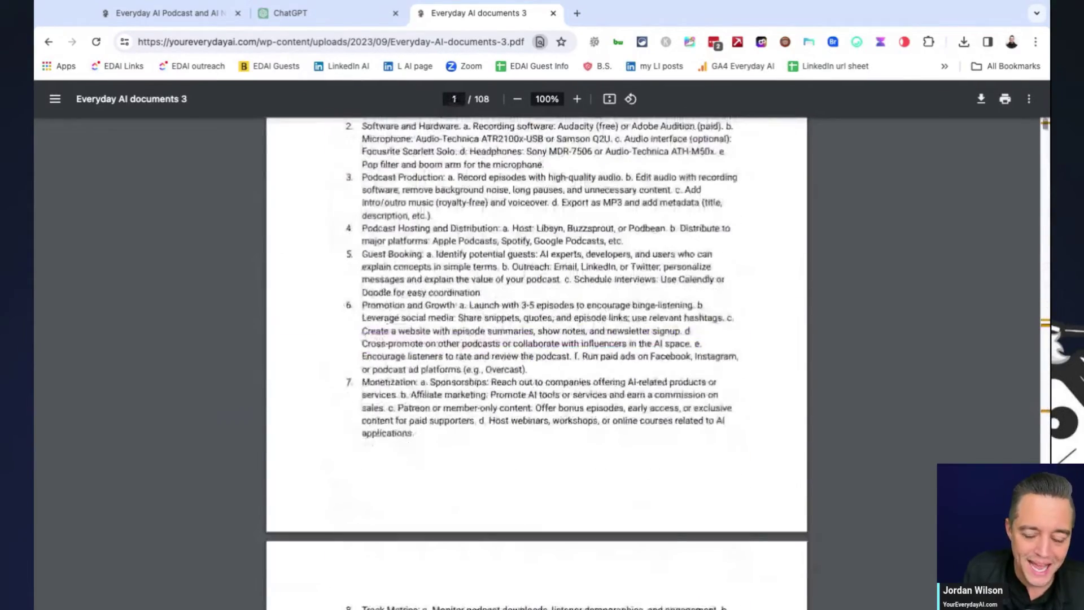
{"action": "scroll", "coordinate": [536, 362], "scroll_direction": "down", "scroll_amount": 20}
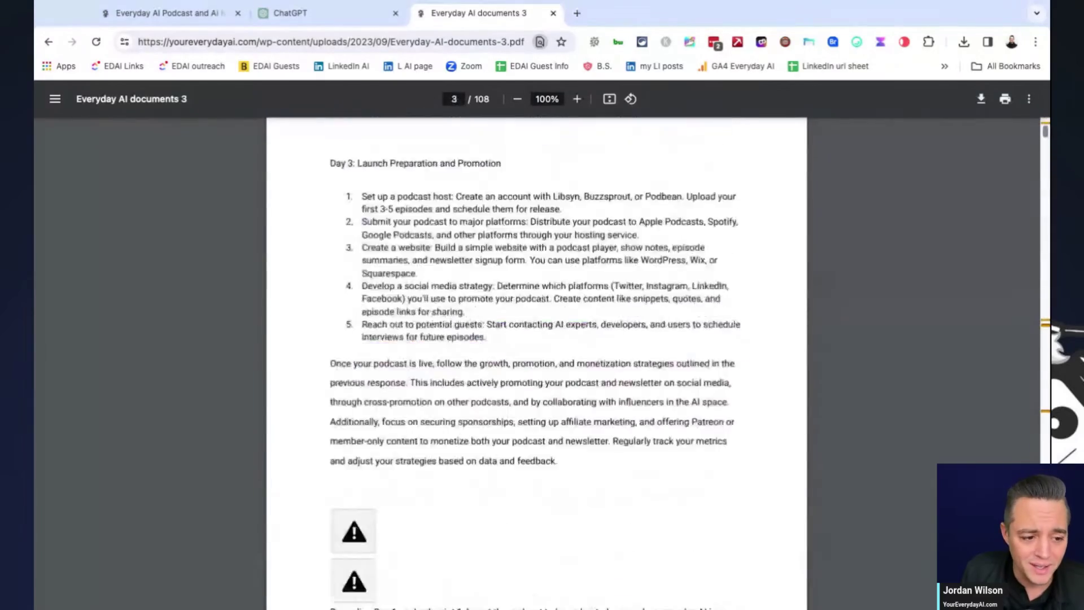
Step: Return to the PDF's start, then jump to the 'downloads' match on page 65
{"action": "key", "text": "Home"}
{"action": "scroll", "coordinate": [536, 361], "scroll_direction": "down", "scroll_amount": 20}
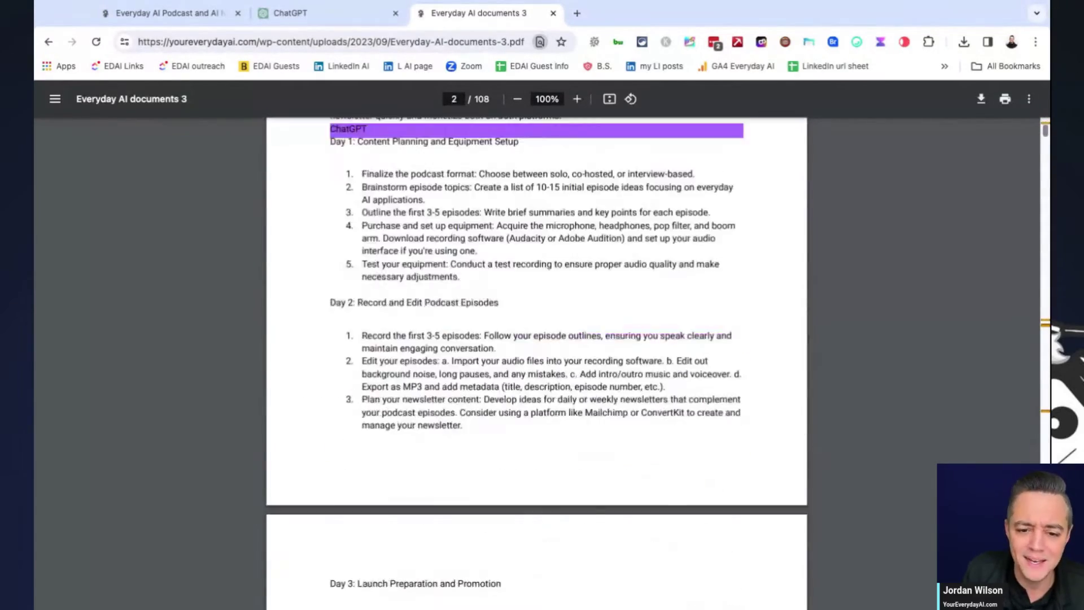
{"action": "scroll", "coordinate": [536, 362], "scroll_direction": "down", "scroll_amount": 20}
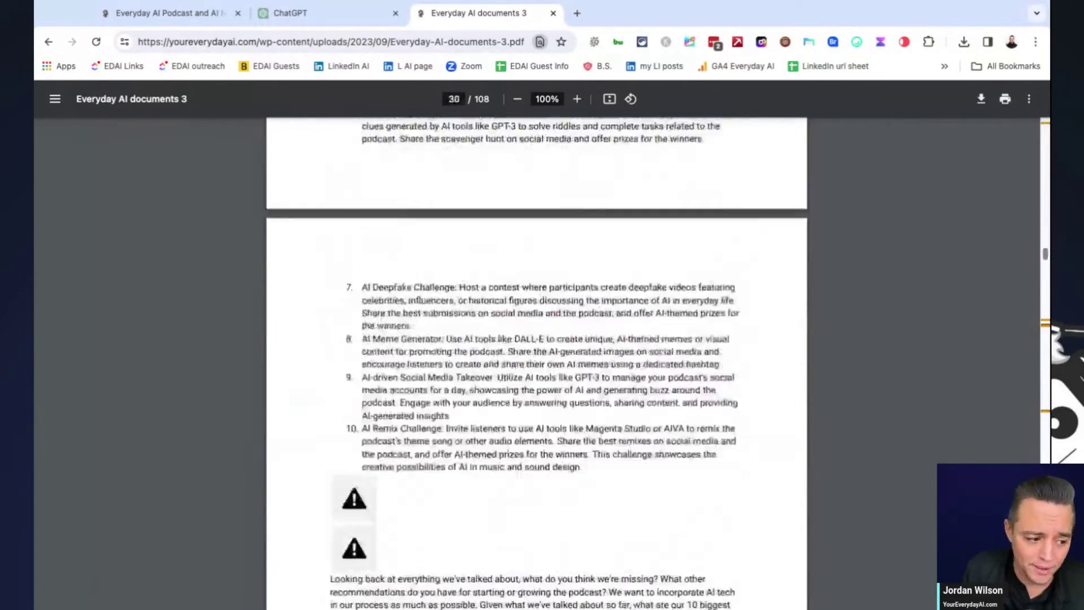
{"action": "scroll", "coordinate": [537, 361], "scroll_direction": "down", "scroll_amount": 20}
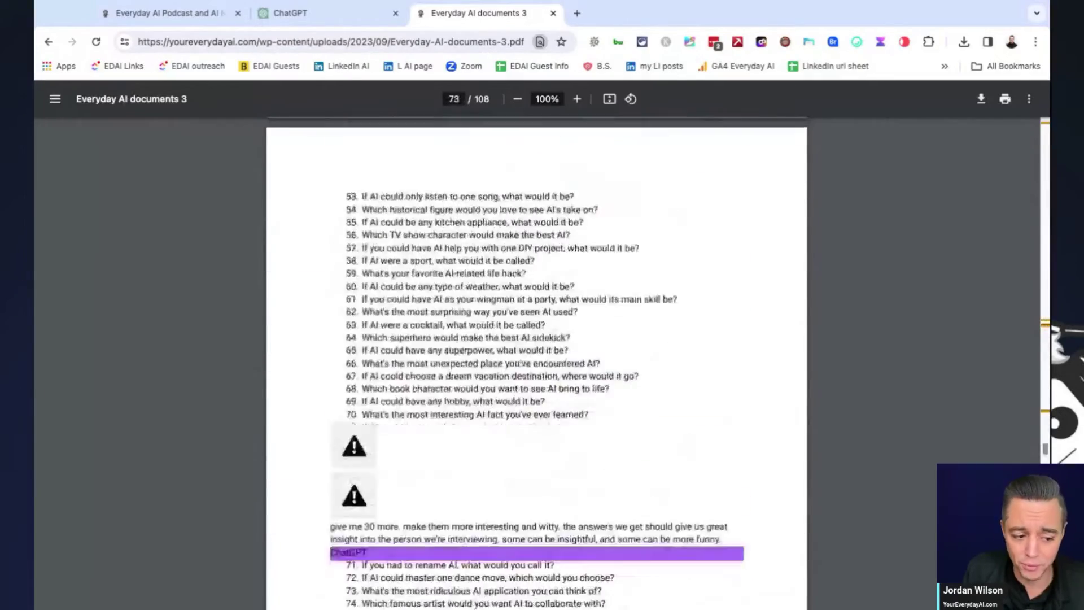
{"action": "scroll", "coordinate": [536, 361], "scroll_direction": "up", "scroll_amount": 20}
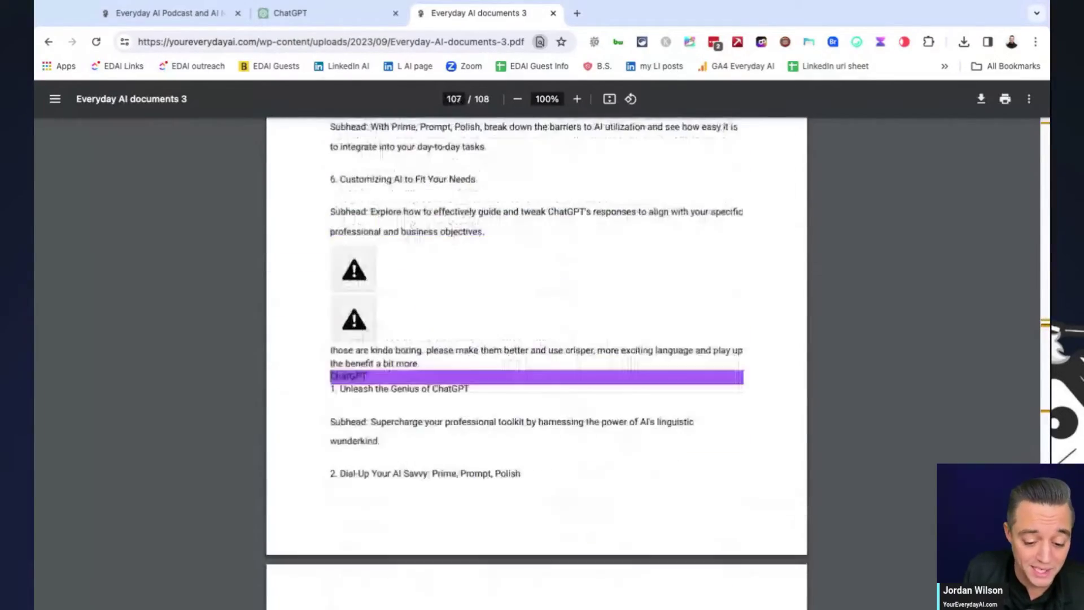
{"action": "scroll", "coordinate": [536, 316], "scroll_direction": "up", "scroll_amount": 20}
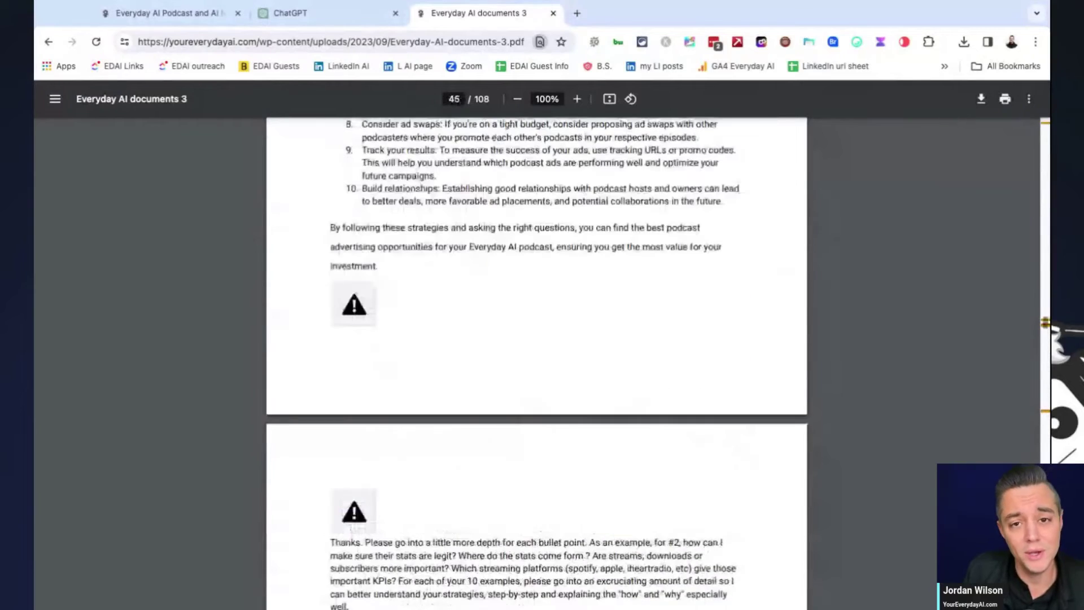
{"action": "scroll", "coordinate": [537, 361], "scroll_direction": "down", "scroll_amount": 4}
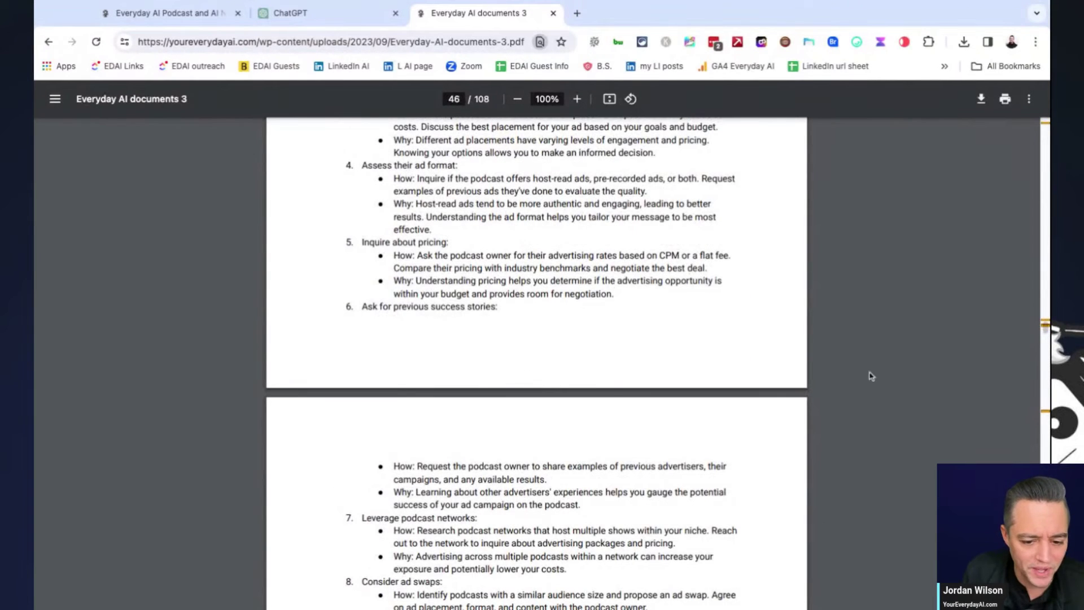
{"action": "scroll", "coordinate": [1046, 336], "scroll_direction": "up", "scroll_amount": 8}
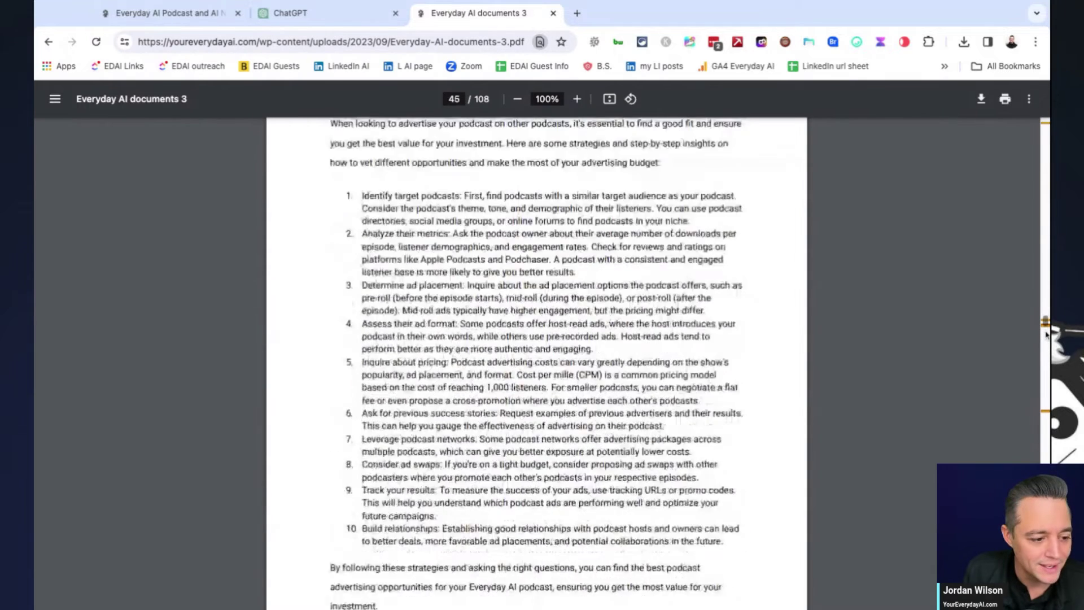
{"action": "scroll", "coordinate": [1046, 336], "scroll_direction": "down", "scroll_amount": 6}
{"action": "scroll", "coordinate": [1045, 330], "scroll_direction": "down", "scroll_amount": 6}
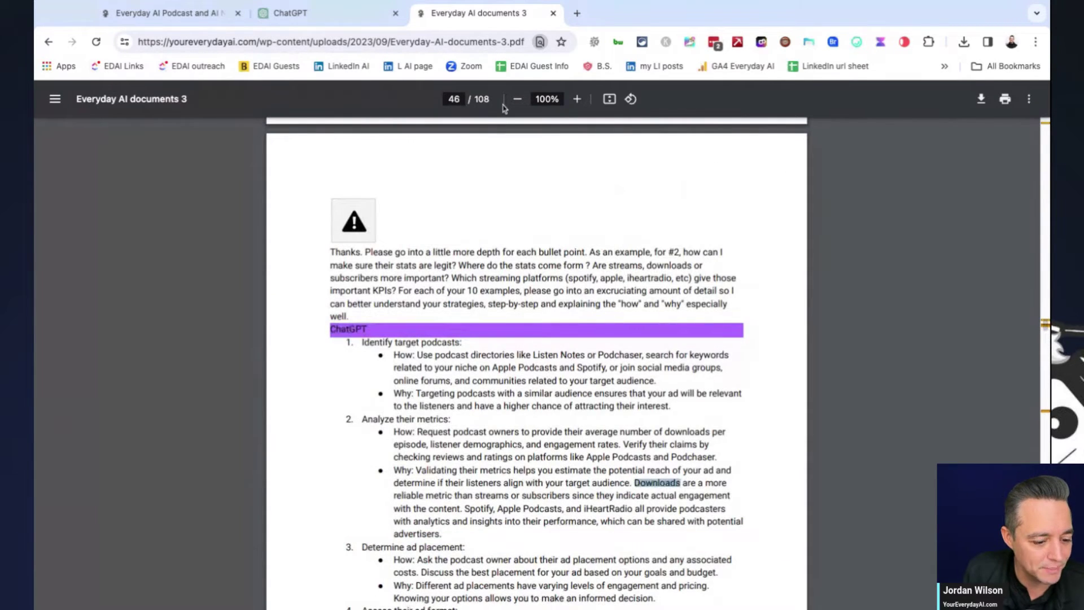
{"action": "key", "text": "Return"}
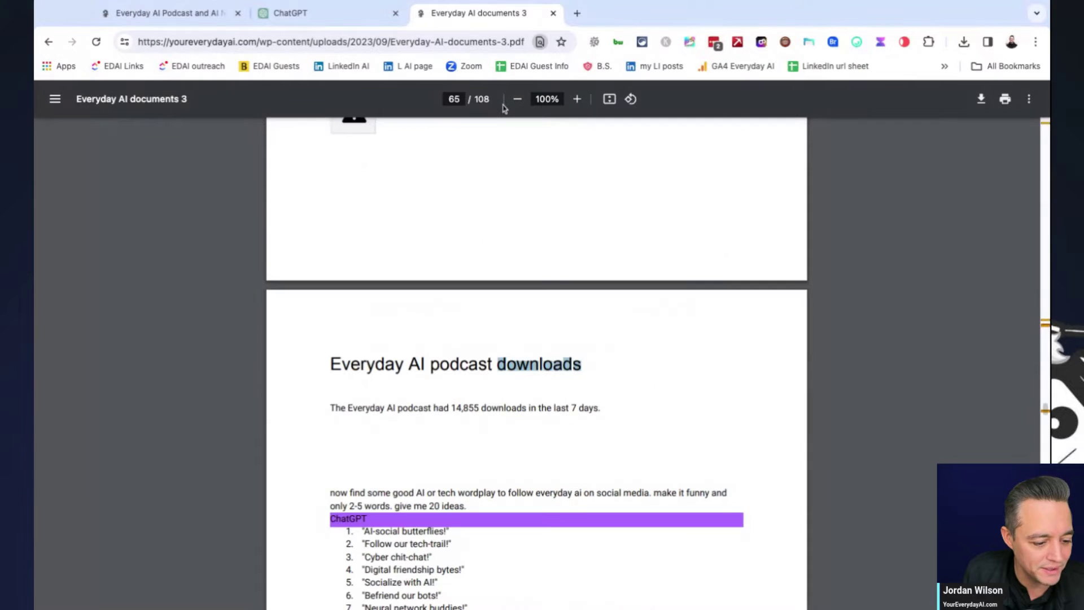
Step: Highlight the Ai PDF reply explaining the document exceeds the plugin's summary limit
{"action": "left_click", "coordinate": [337, 14]}
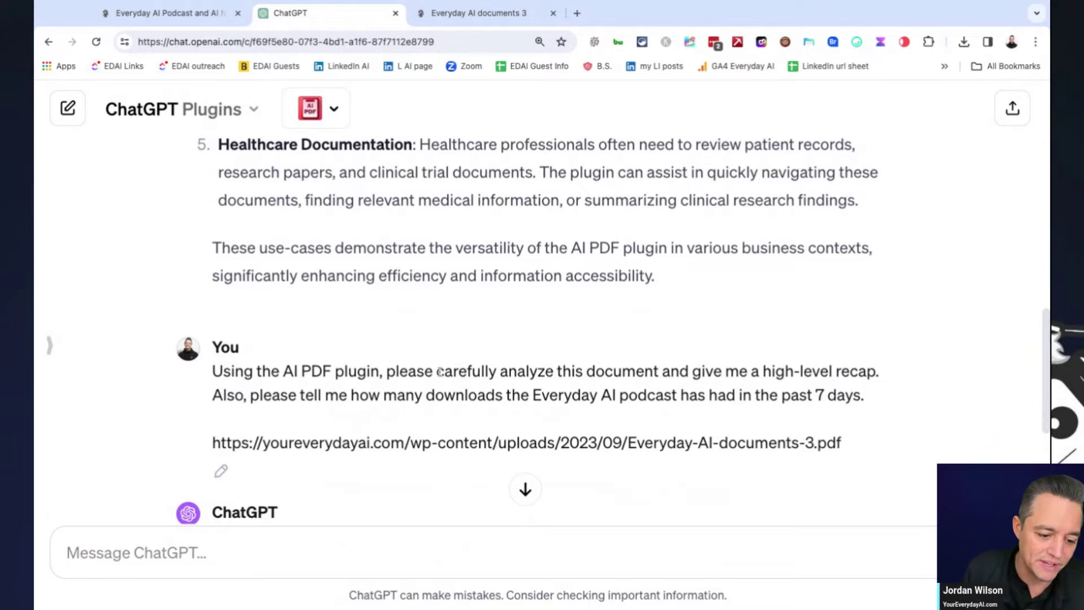
{"action": "scroll", "coordinate": [542, 330], "scroll_direction": "down", "scroll_amount": 5}
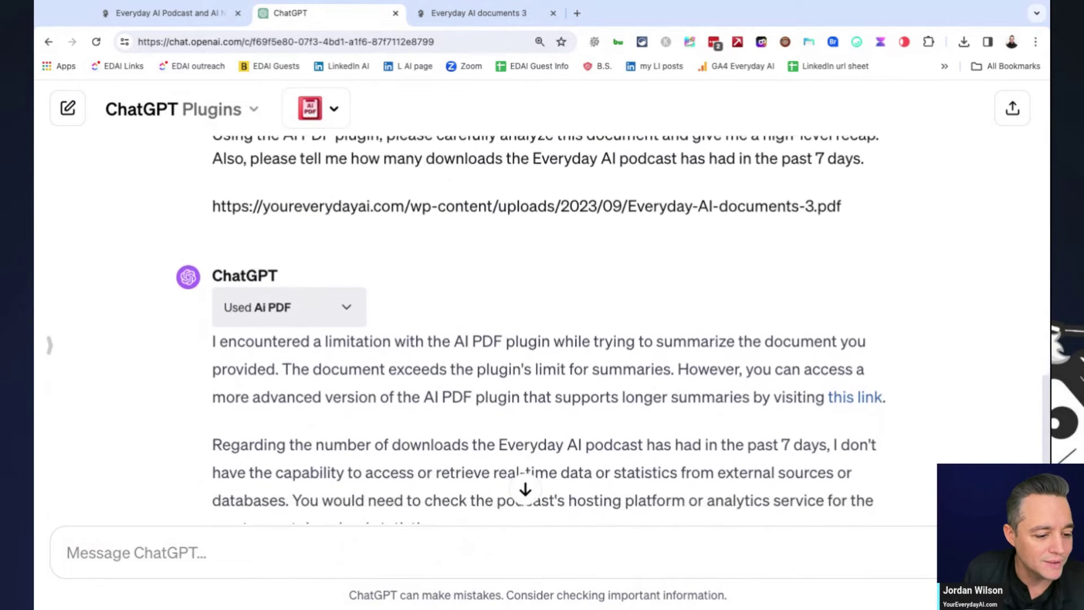
{"action": "scroll", "coordinate": [359, 370], "scroll_direction": "down", "scroll_amount": 1}
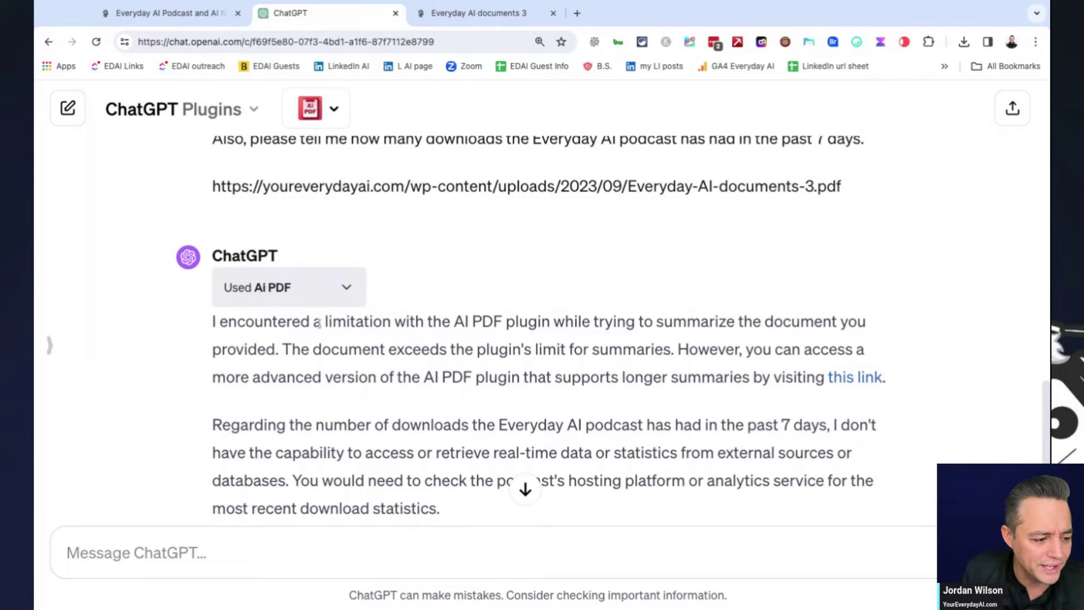
{"action": "left_click_drag", "start_coordinate": [222, 322], "coordinate": [464, 377]}
{"action": "left_click", "coordinate": [540, 355]}
Step: Highlight the PDF's web address in the original prompt, then clear it
{"action": "scroll", "coordinate": [522, 358], "scroll_direction": "down", "scroll_amount": 1}
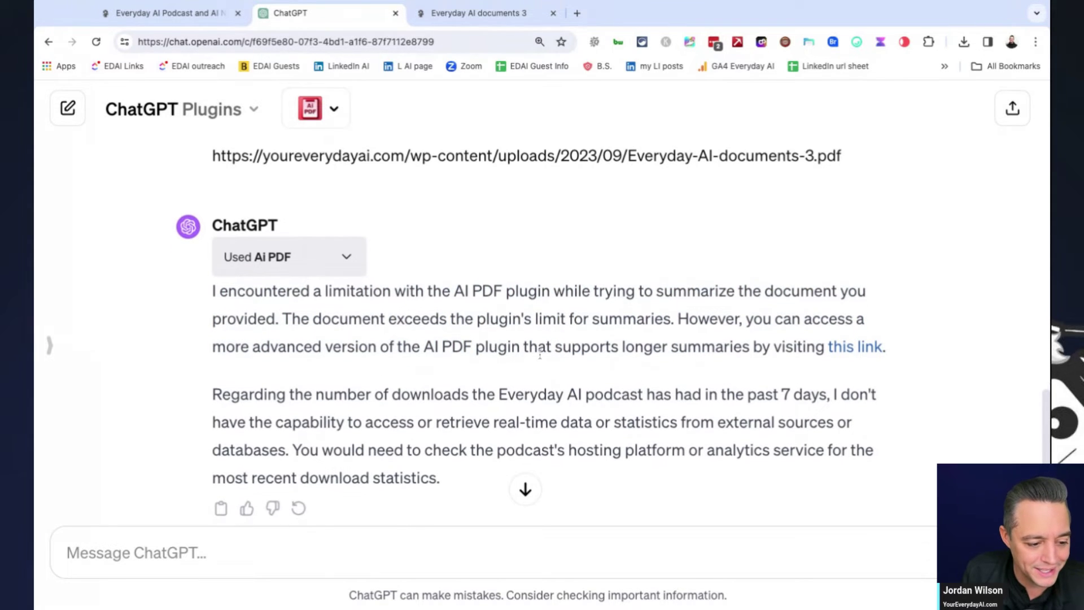
{"action": "scroll", "coordinate": [540, 351], "scroll_direction": "down", "scroll_amount": 1}
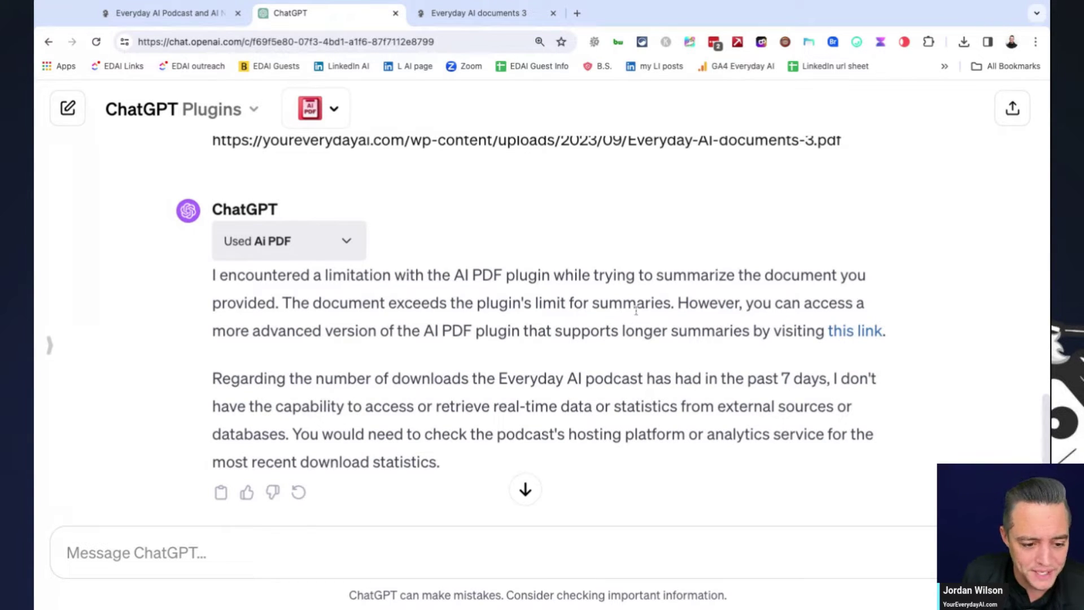
{"action": "scroll", "coordinate": [594, 378], "scroll_direction": "up", "scroll_amount": 5}
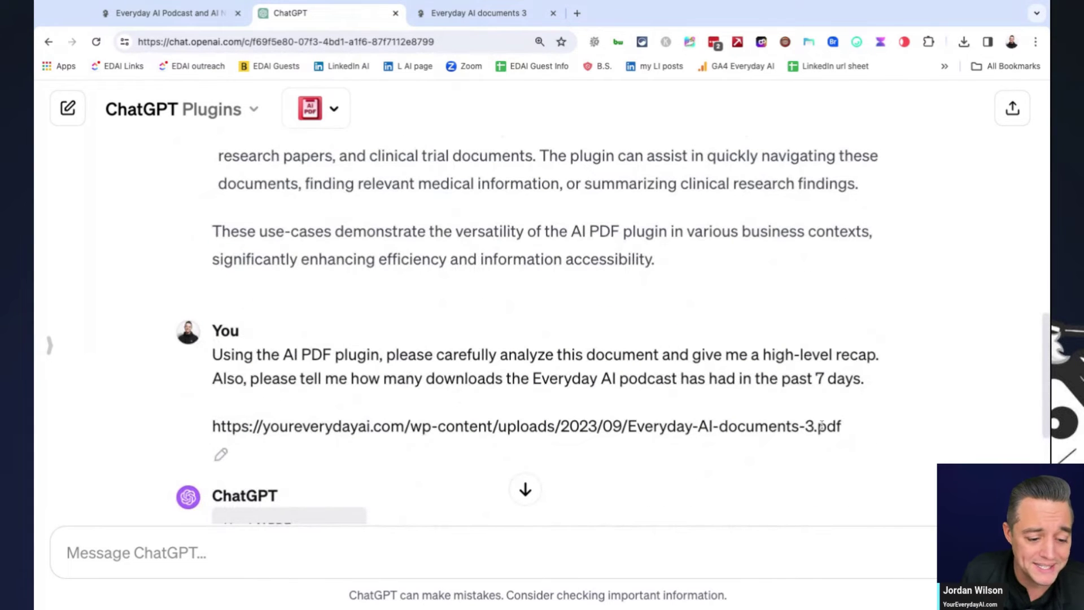
{"action": "left_click_drag", "start_coordinate": [850, 430], "coordinate": [259, 394]}
{"action": "scroll", "coordinate": [259, 394], "scroll_direction": "down", "scroll_amount": 4}
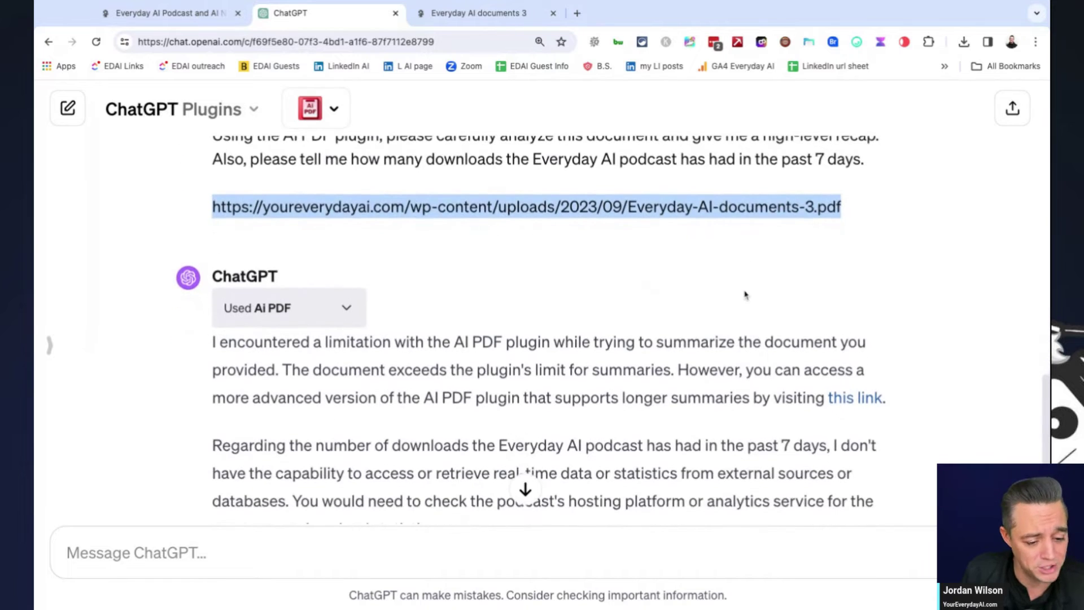
{"action": "left_click", "coordinate": [685, 369]}
{"action": "scroll", "coordinate": [703, 395], "scroll_direction": "down", "scroll_amount": 1}
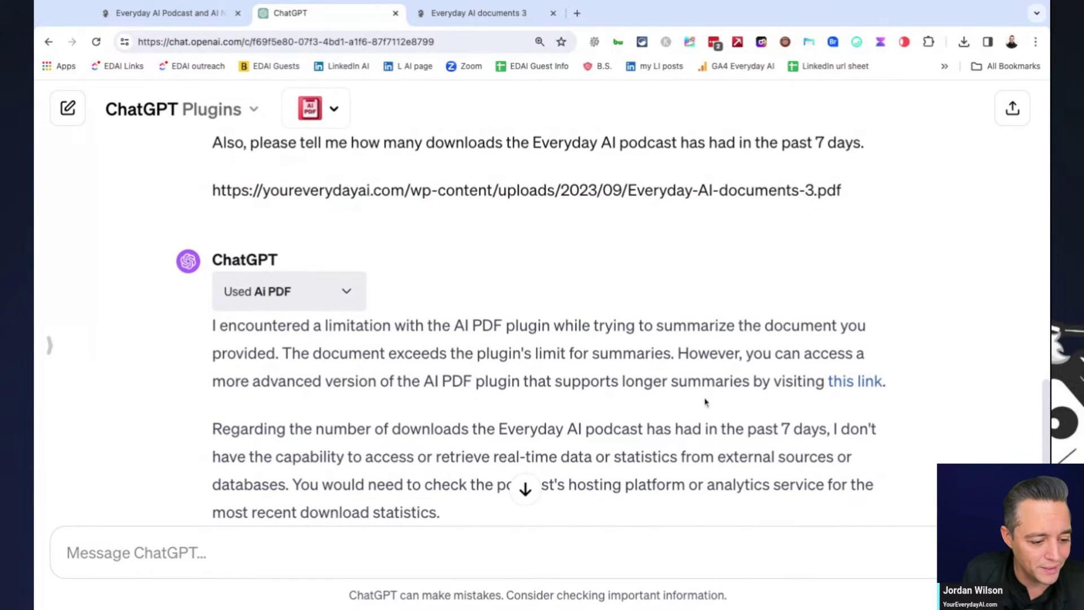
Step: Open the advanced Ai PDF GPT and send the pasted prompt with 'plugin' and 'the' removed
{"action": "left_click", "coordinate": [839, 383]}
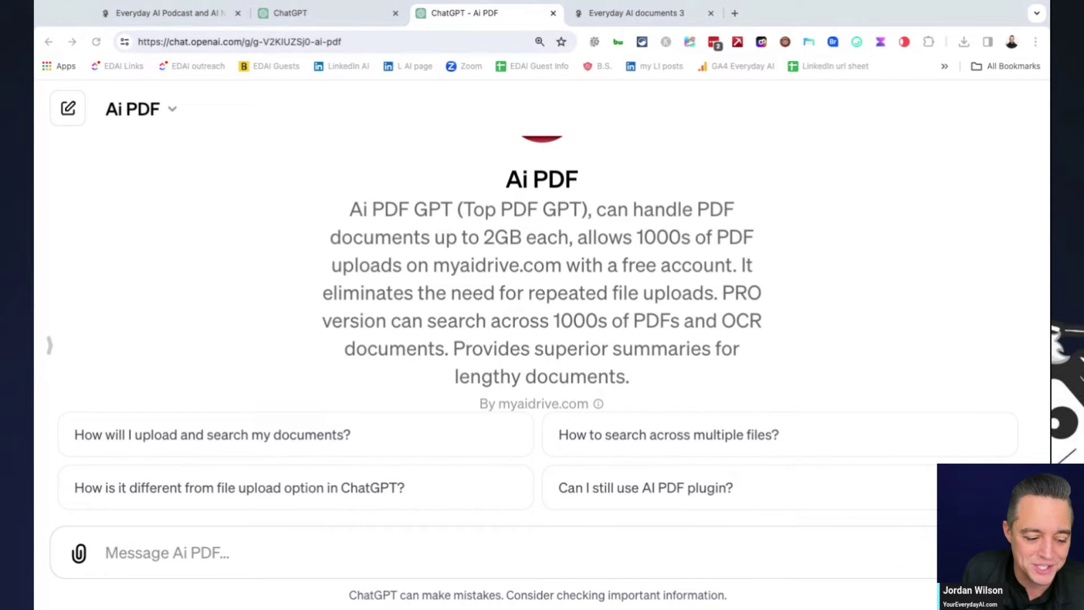
{"action": "left_click", "coordinate": [430, 559]}
{"action": "type", "text": "Using the AI PDF plugin, please carefully analyze this document and give me a high-level recap. Also, please tell me how many downloads the Everyday AI podcast has had in the past 7 days.  https://youreverydayai.com/wp-content/uploads/2023/09/Everyday-AI-documents-3.pdf"}
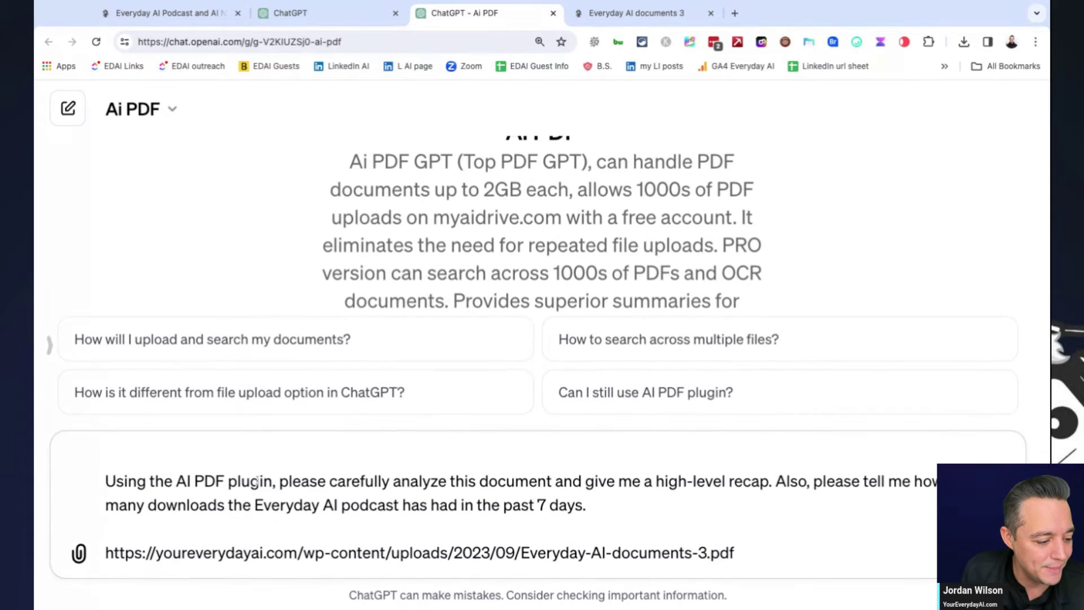
{"action": "double_click", "coordinate": [247, 482]}
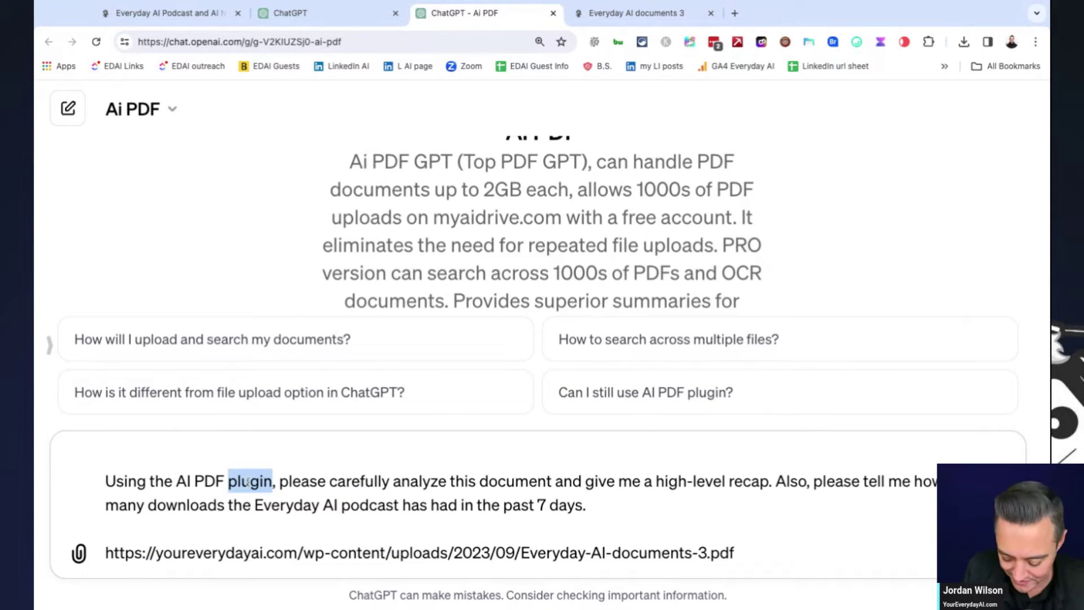
{"action": "key", "text": "BackSpace"}
{"action": "key", "text": "BackSpace"}
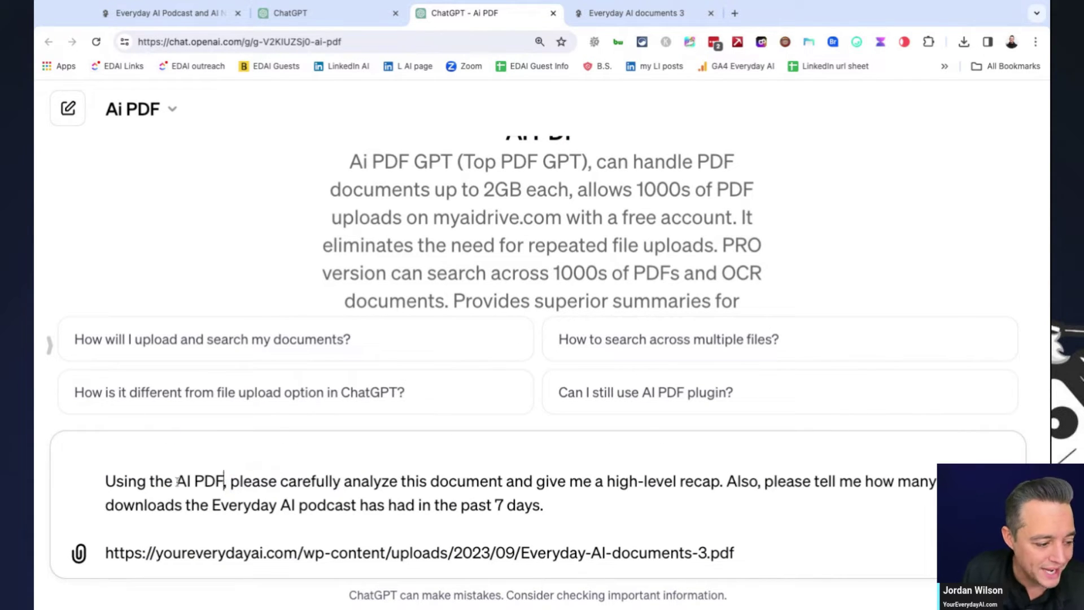
{"action": "double_click", "coordinate": [159, 482]}
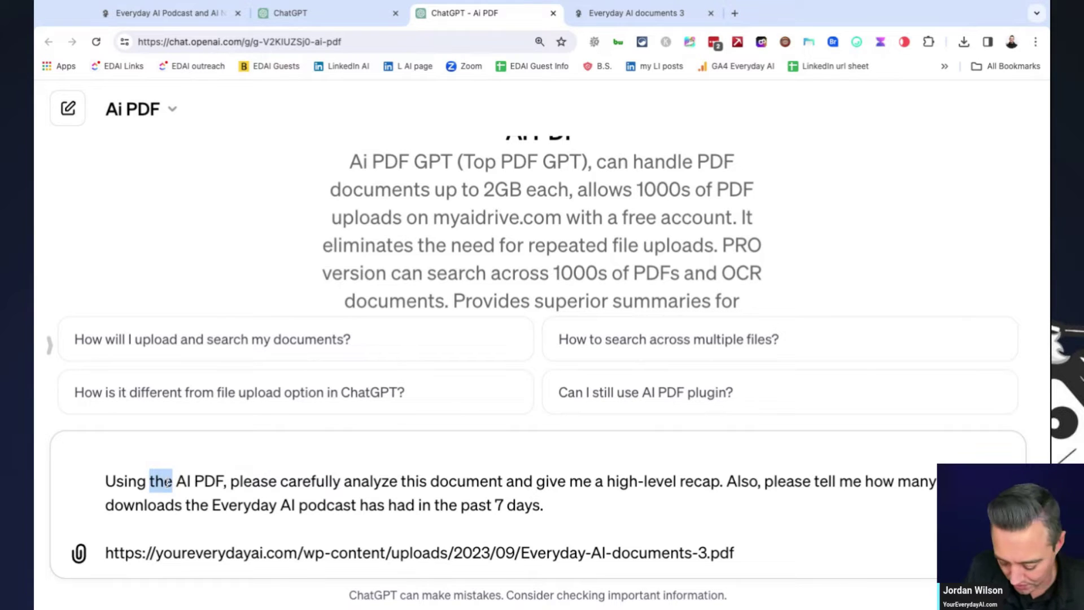
{"action": "key", "text": "BackSpace"}
{"action": "key", "text": "BackSpace"}
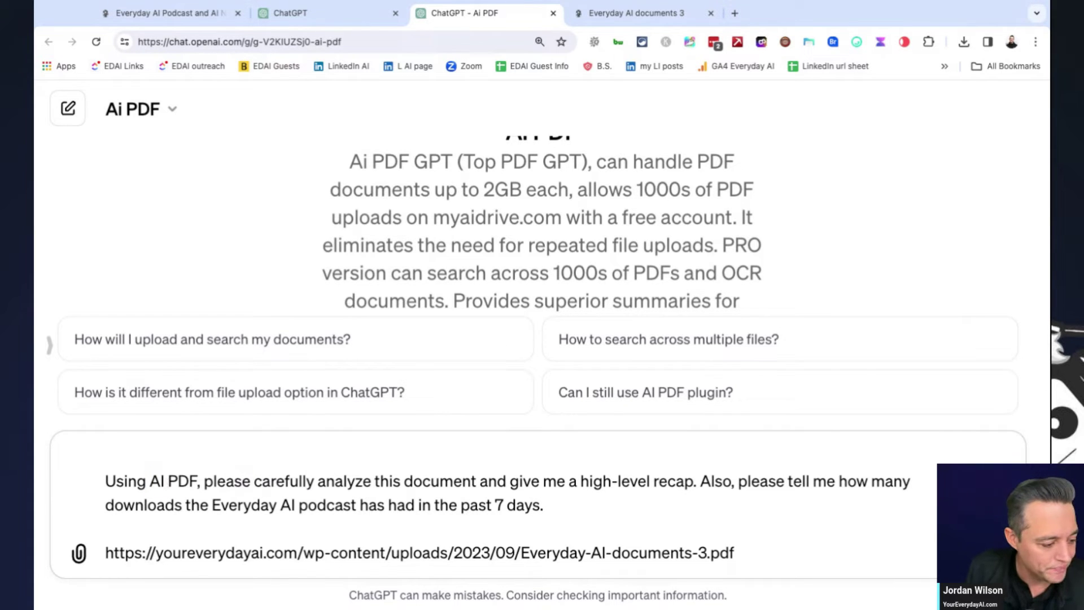
{"action": "key", "text": "Return"}
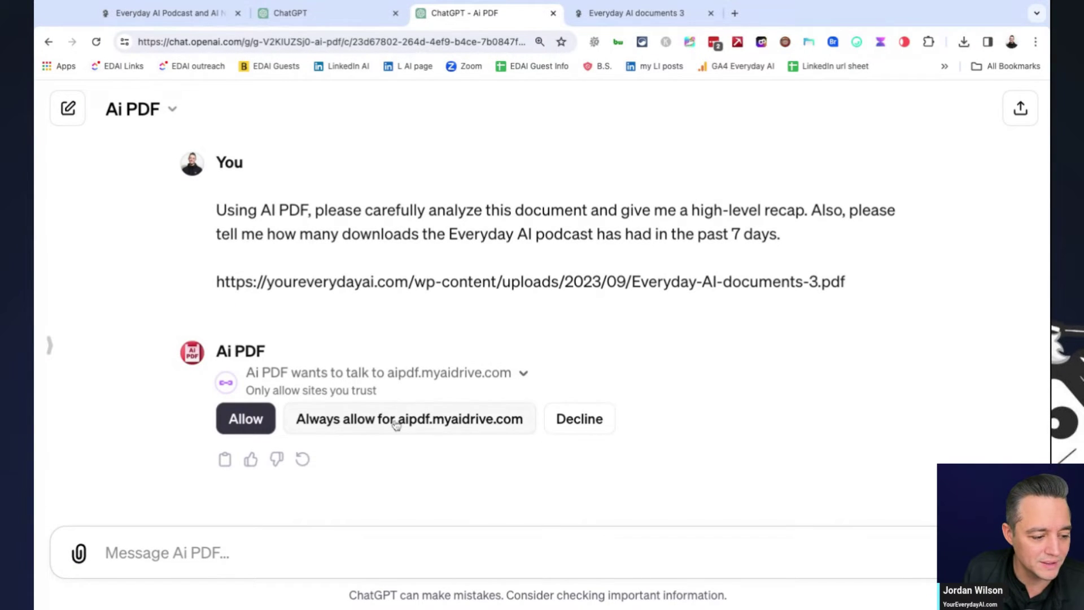
Step: Allow Ai PDF to contact aipdf.myaidrive.com so its recap starts streaming
{"action": "left_click", "coordinate": [254, 424]}
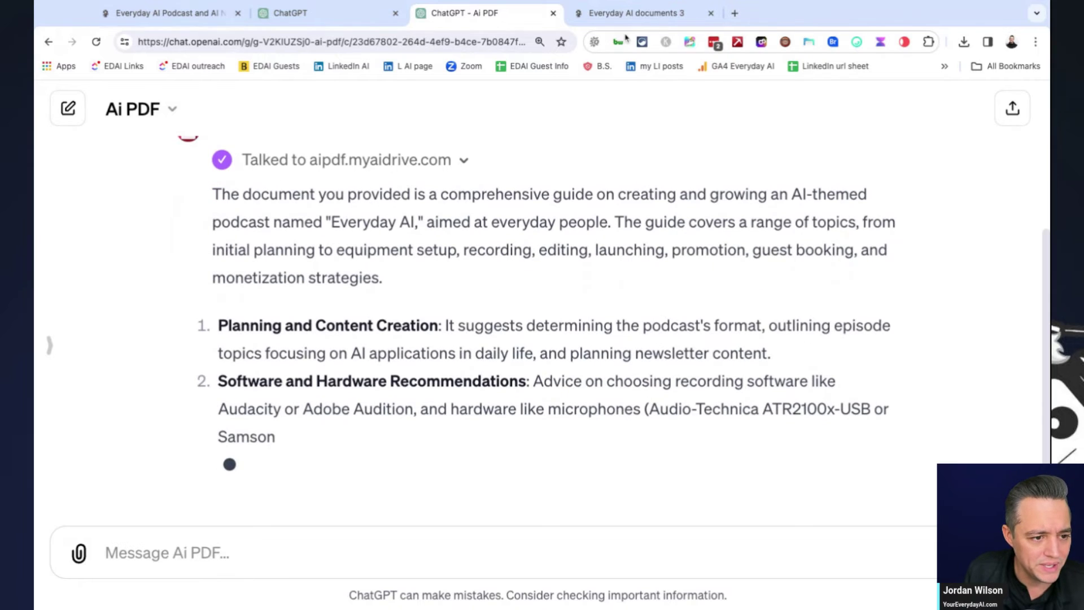
Step: Highlight the 14,855 figure in the downloads sentence on page 65 of the PDF
{"action": "left_click", "coordinate": [629, 13]}
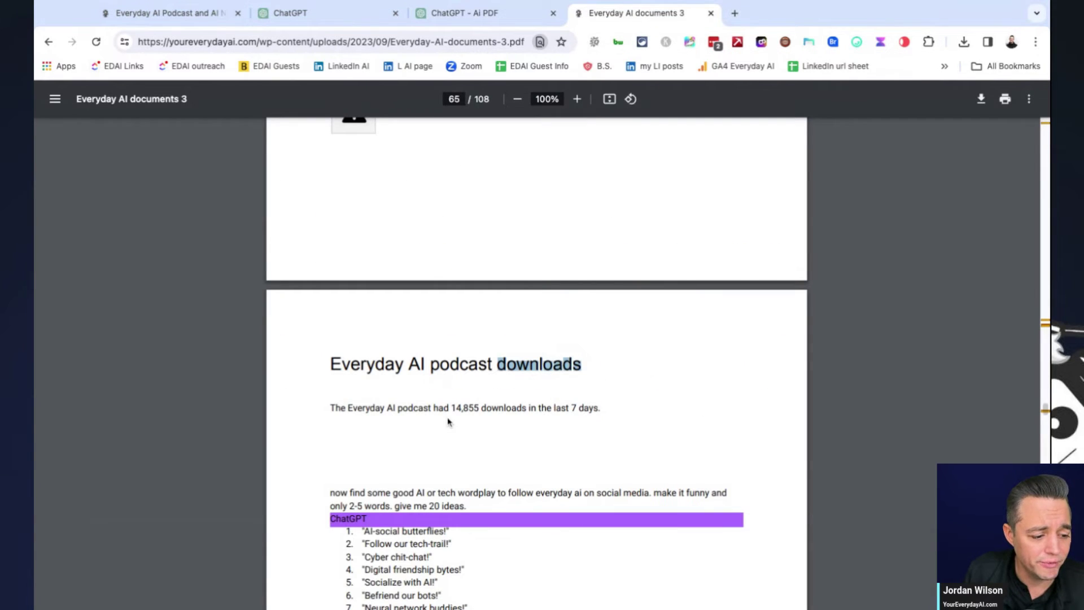
{"action": "left_click_drag", "start_coordinate": [451, 407], "coordinate": [479, 408]}
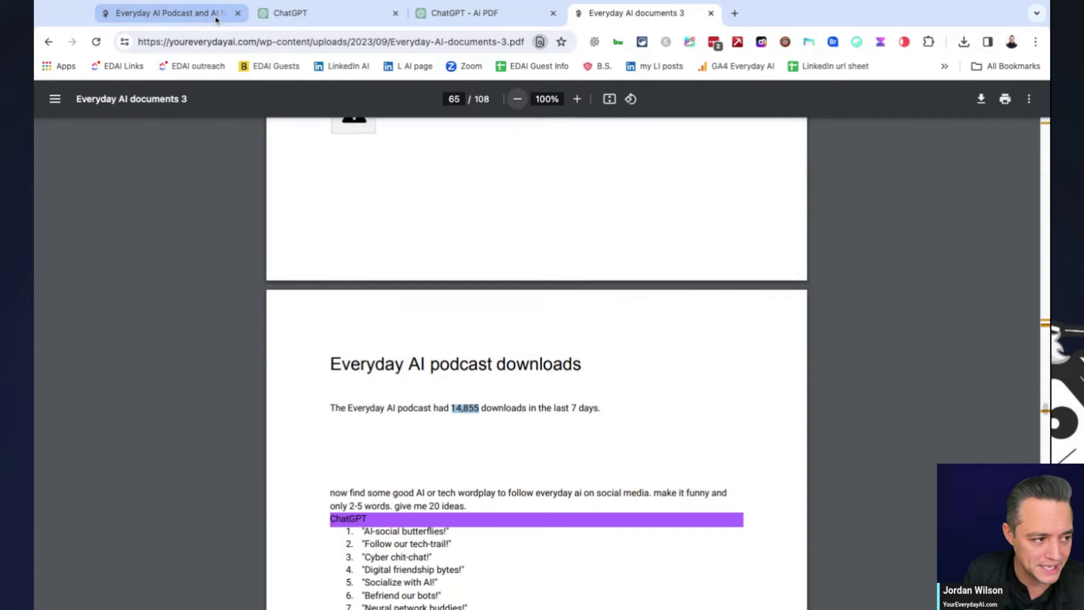
Step: Scroll through Ai PDF's recap and highlight its note that download data isn't available
{"action": "left_click", "coordinate": [356, 12]}
{"action": "left_click", "coordinate": [455, 13]}
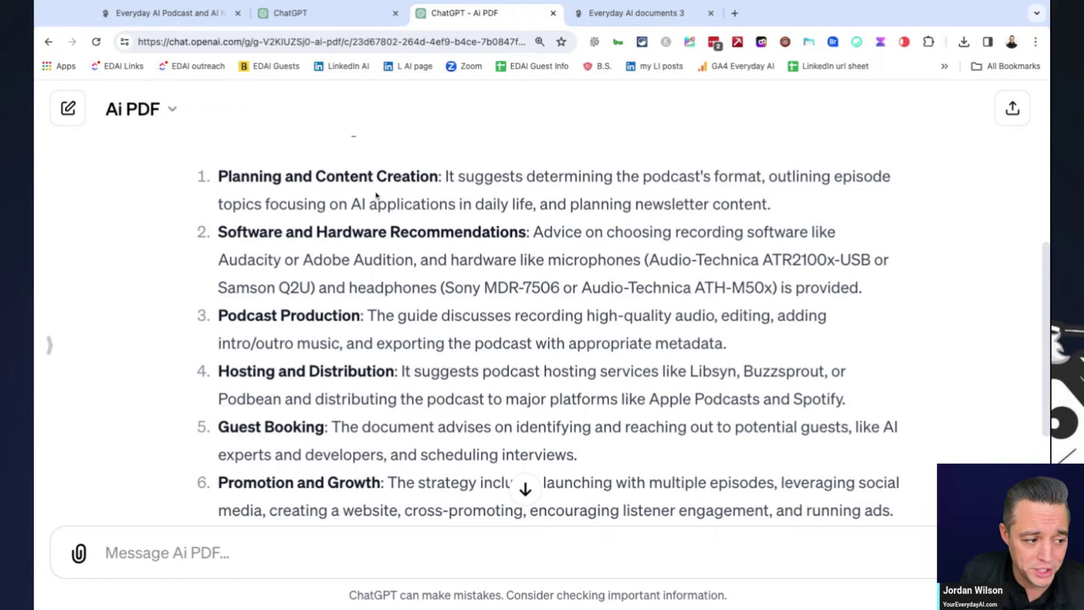
{"action": "scroll", "coordinate": [413, 273], "scroll_direction": "down", "scroll_amount": 1}
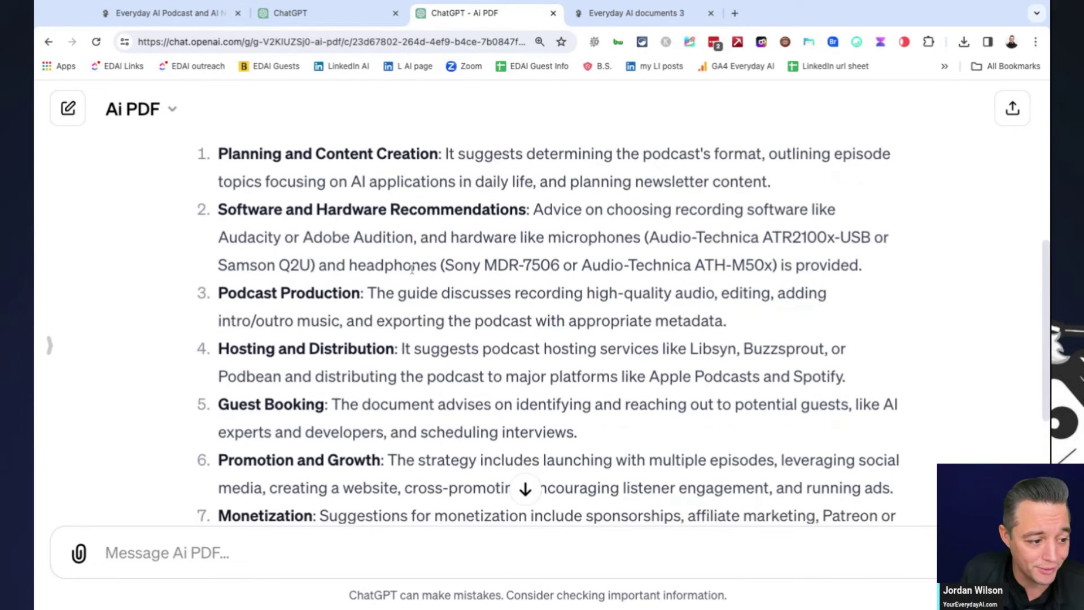
{"action": "scroll", "coordinate": [328, 297], "scroll_direction": "down", "scroll_amount": 2}
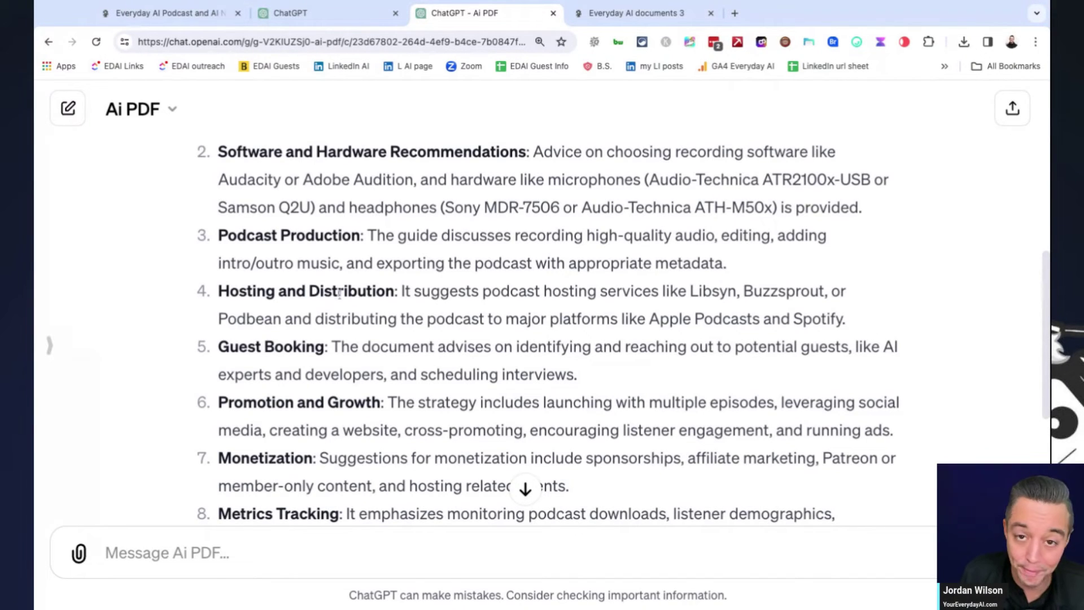
{"action": "scroll", "coordinate": [340, 293], "scroll_direction": "down", "scroll_amount": 4}
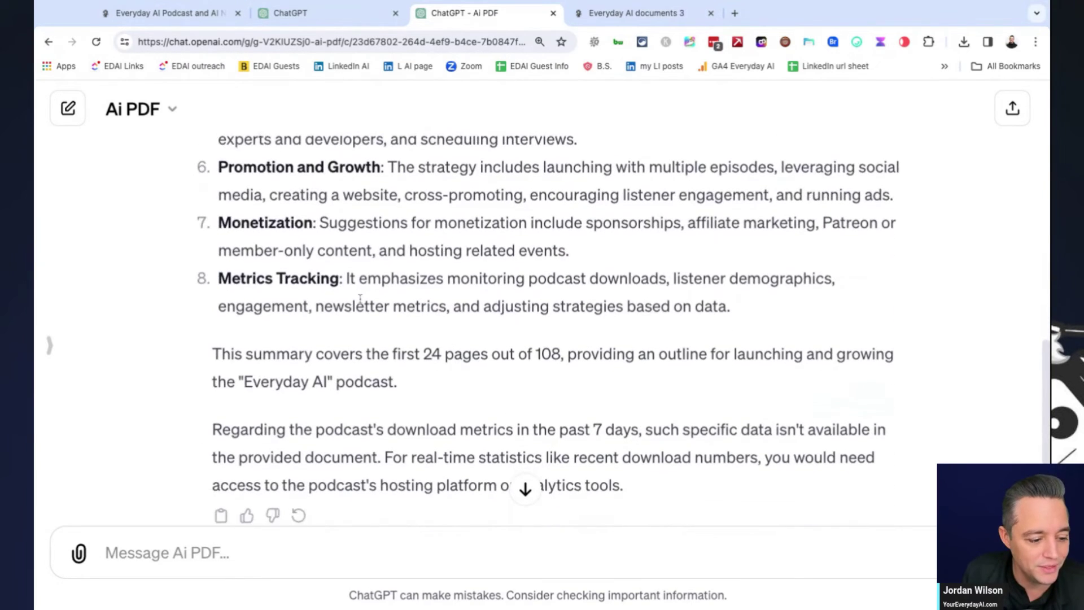
{"action": "scroll", "coordinate": [358, 299], "scroll_direction": "down", "scroll_amount": 2}
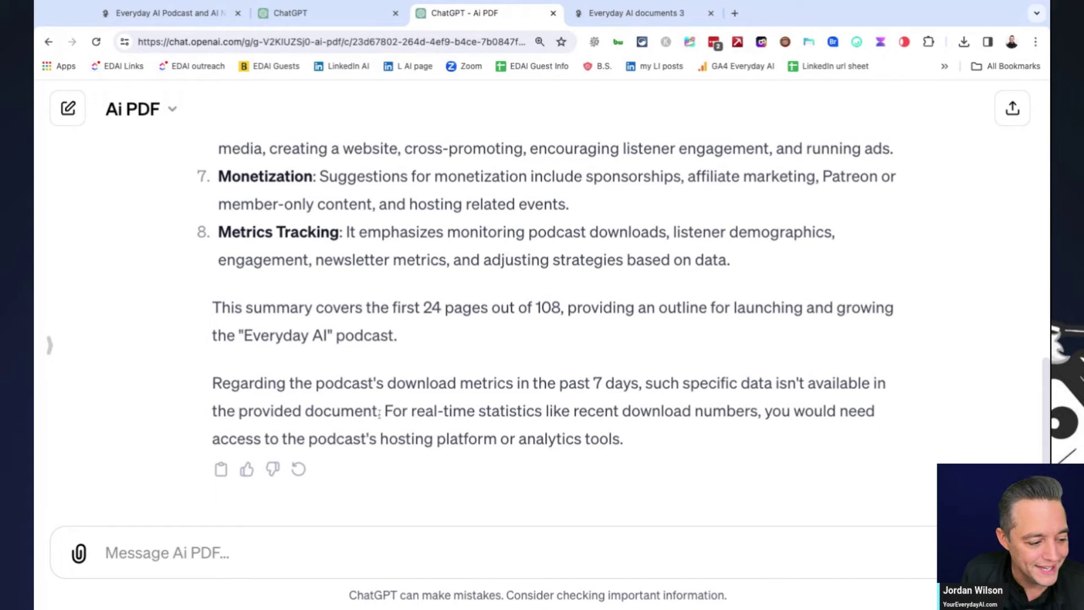
{"action": "left_click_drag", "start_coordinate": [379, 414], "coordinate": [212, 382]}
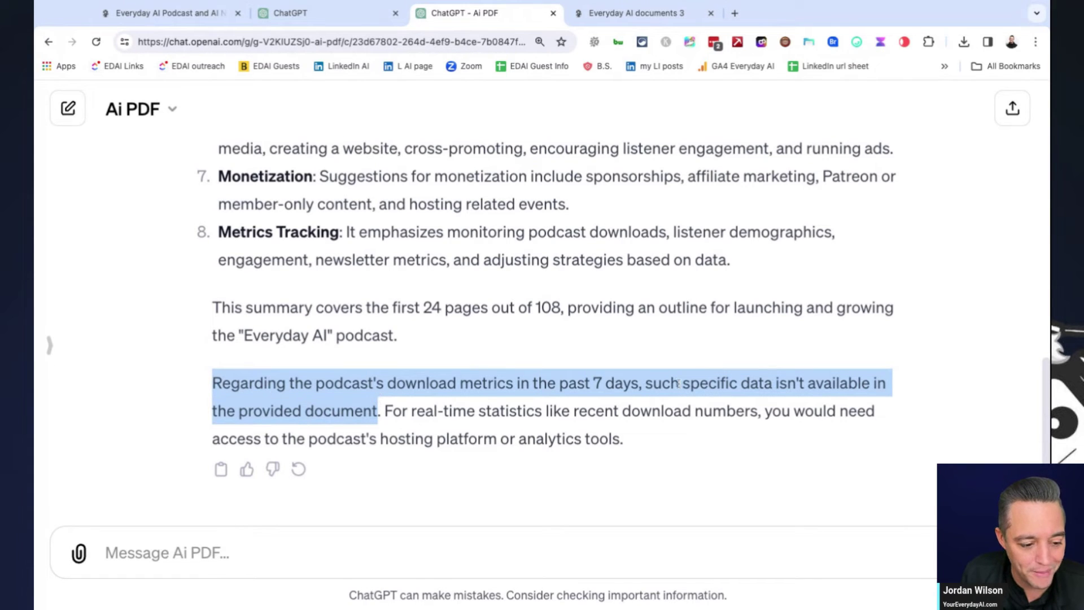
{"action": "left_click", "coordinate": [657, 387]}
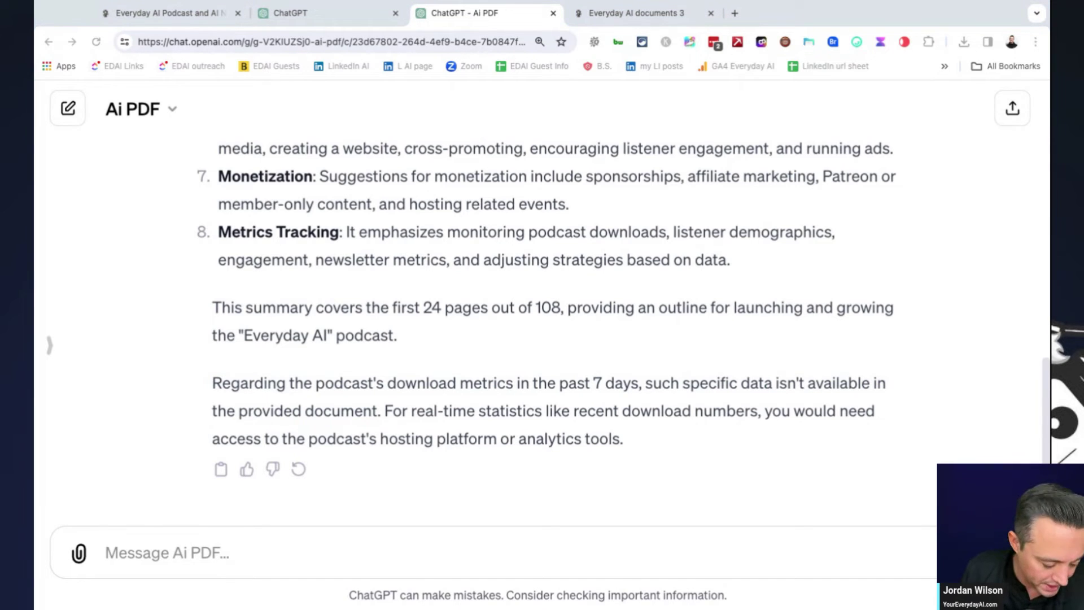
{"action": "left_click", "coordinate": [545, 546]}
Step: Resend the pasted PDF-link prompt without the recap clause, asking only for 7-day downloads, and allow Ai PDF
{"action": "type", "text": "Using the AI PDF plugin, please carefully analyze this document and give me a high-level recap. Also, please tell me how many downloads the Everyday AI podcast has had in the past 7 days.  https://youreverydayai.com/wp-content/uploads/2023/09/Everyday-AI-documents-3.pdf"}
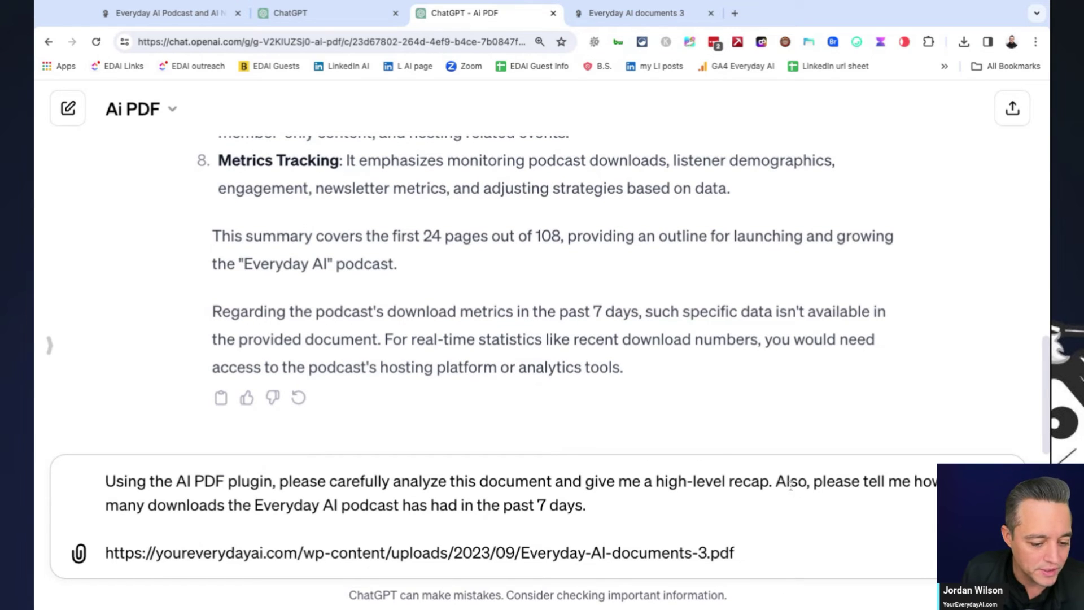
{"action": "left_click_drag", "start_coordinate": [813, 484], "coordinate": [280, 484]}
{"action": "key", "text": "shift+Left"}
{"action": "key", "text": "shift+Left"}
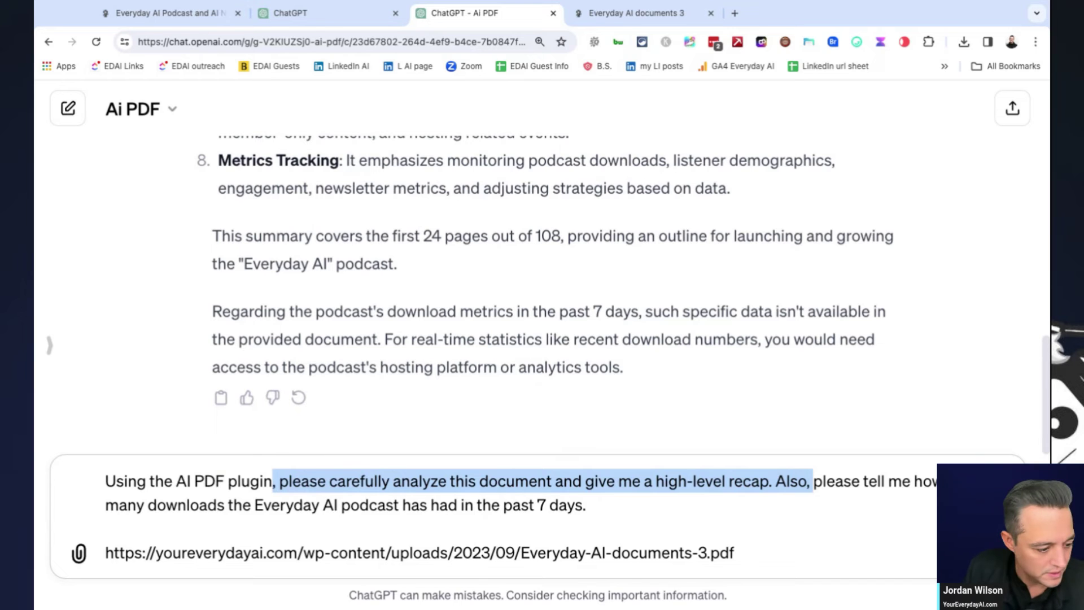
{"action": "key", "text": "BackSpace"}
{"action": "type", "text": ","}
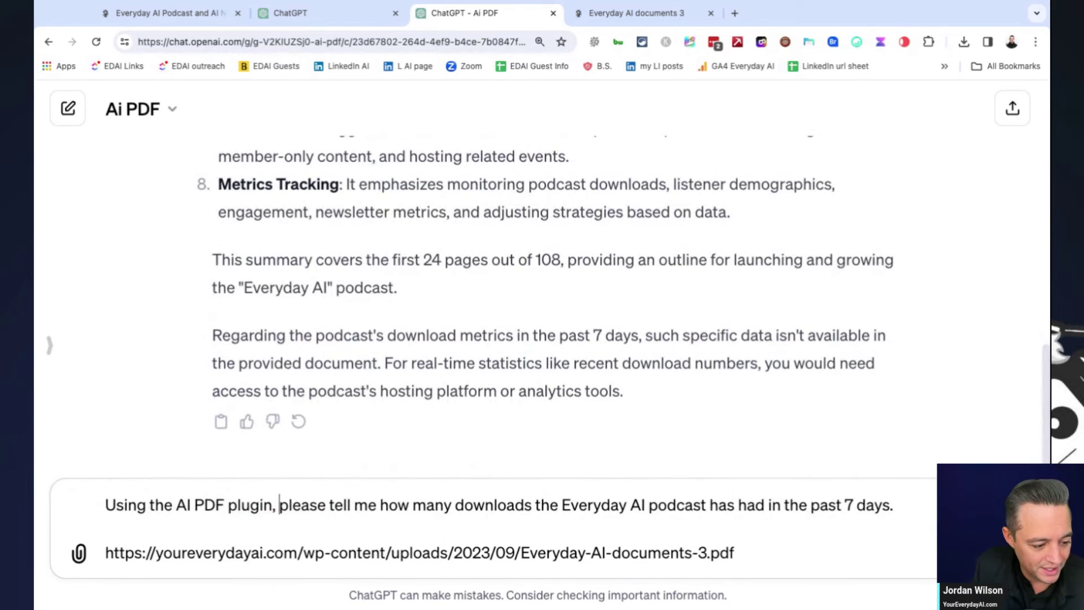
{"action": "left_click", "coordinate": [353, 505]}
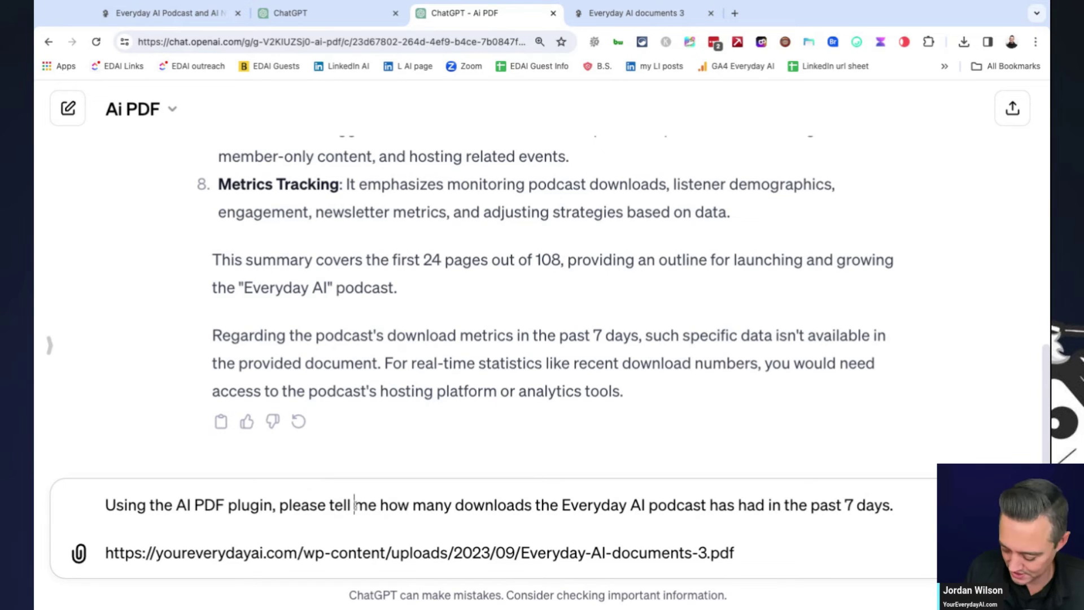
{"action": "key", "text": "Return"}
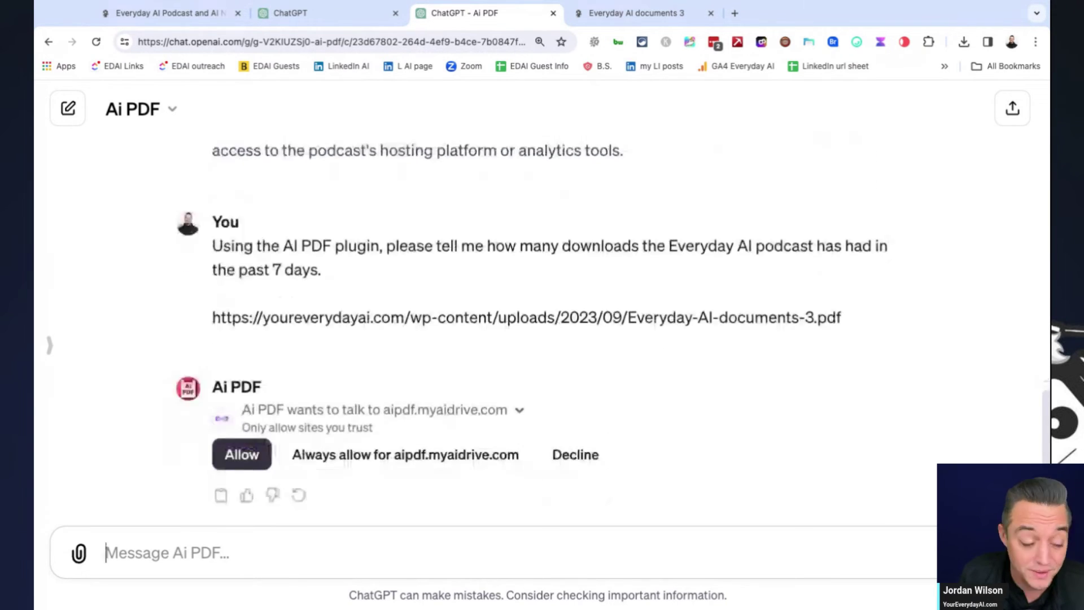
{"action": "left_click", "coordinate": [241, 434]}
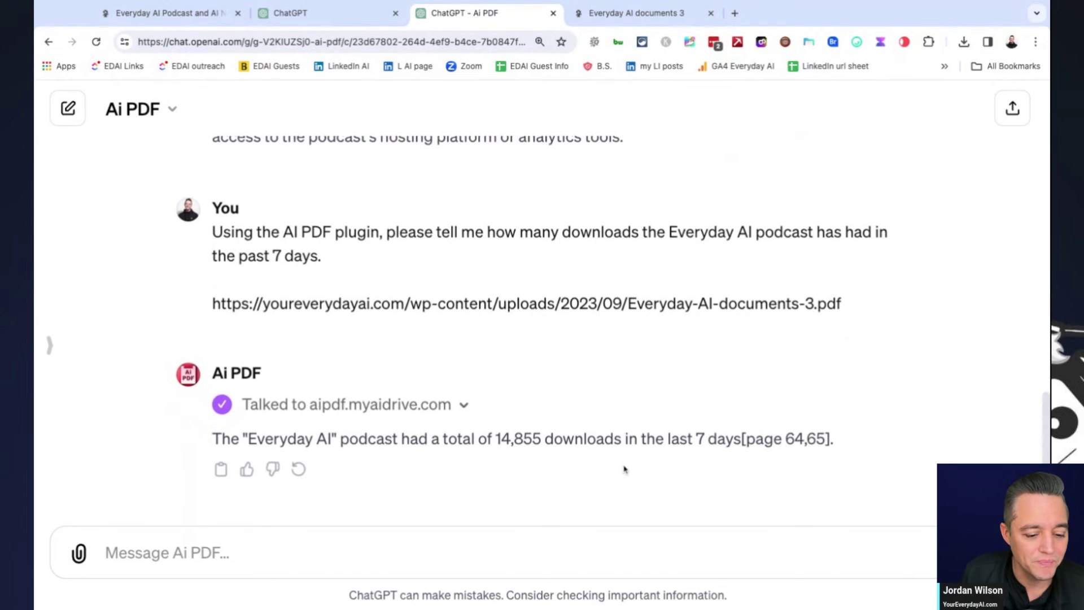
Step: Highlight the '[page 64,65]' citation on the 14,855-downloads answer, then clear the highlight
{"action": "left_click_drag", "start_coordinate": [826, 439], "coordinate": [747, 440]}
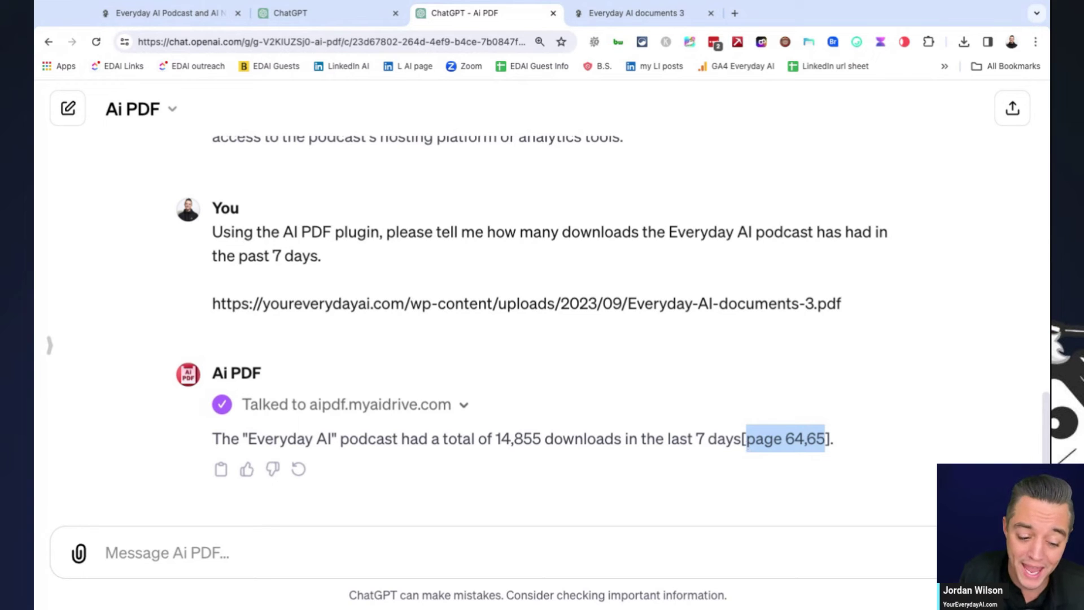
{"action": "left_click", "coordinate": [818, 441]}
{"action": "left_click_drag", "start_coordinate": [826, 439], "coordinate": [746, 439]}
{"action": "left_click", "coordinate": [819, 439]}
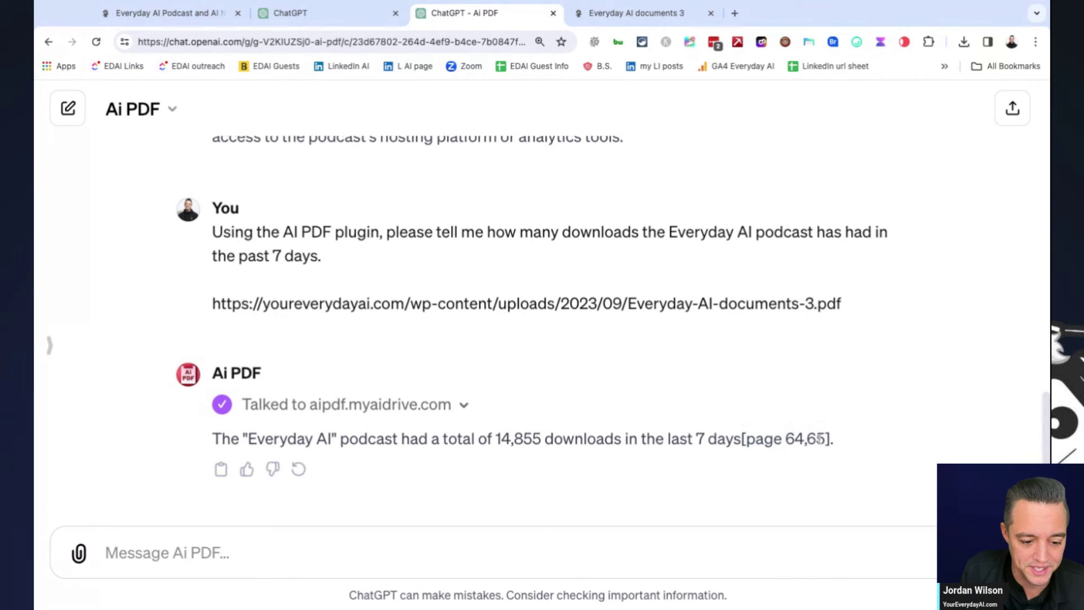
Step: Check pages 64–65 of the 'Everyday AI documents 3' PDF for the 14,855 figure, then return to the chat
{"action": "left_click", "coordinate": [627, 14]}
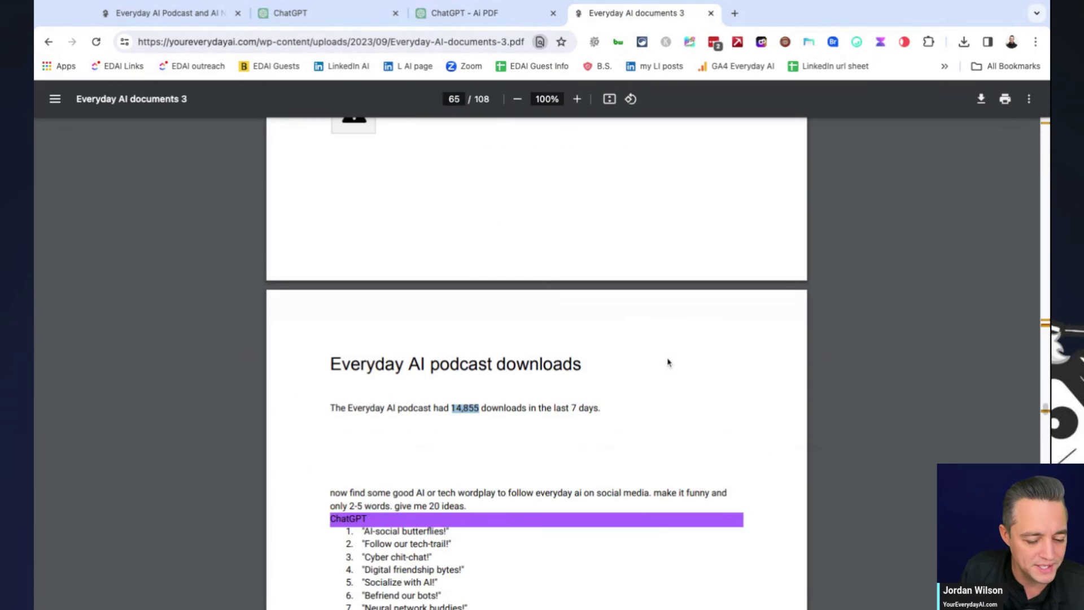
{"action": "scroll", "coordinate": [904, 367], "scroll_direction": "down", "scroll_amount": 1}
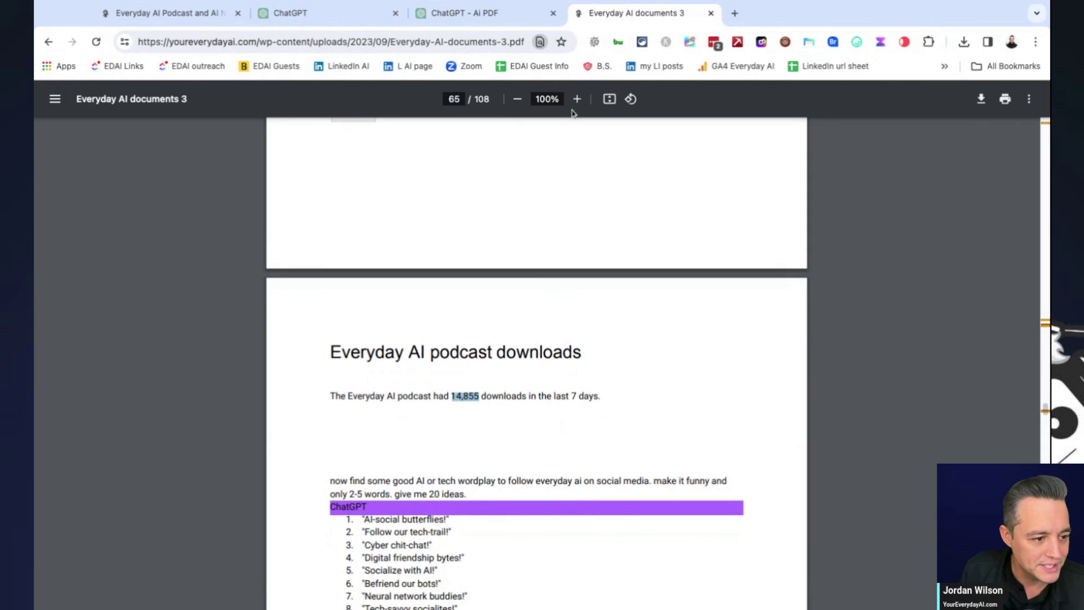
{"action": "scroll", "coordinate": [563, 377], "scroll_direction": "up", "scroll_amount": 3}
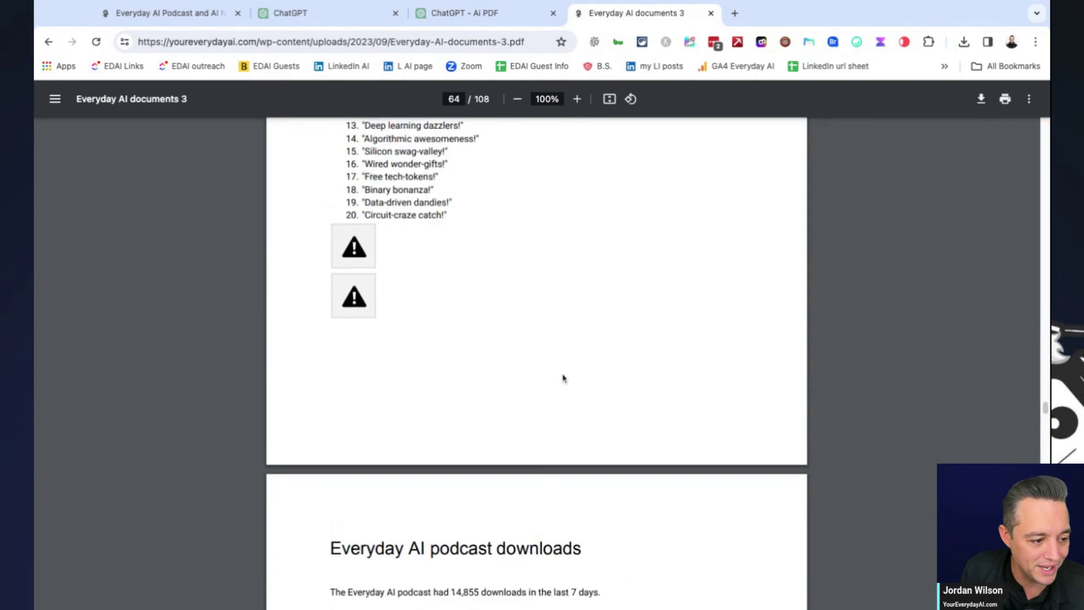
{"action": "scroll", "coordinate": [563, 377], "scroll_direction": "down", "scroll_amount": 1}
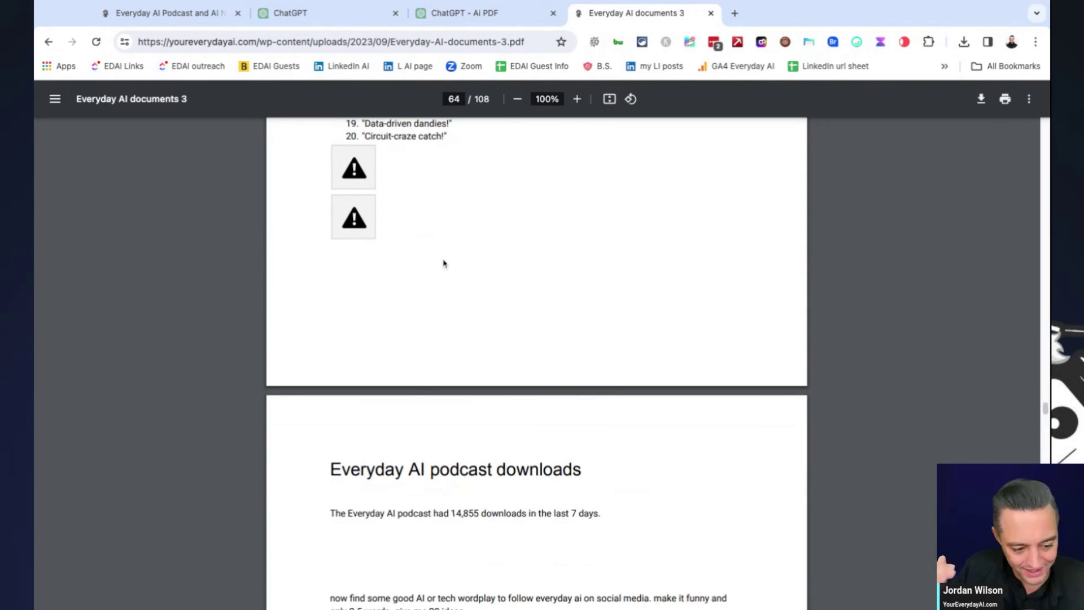
{"action": "scroll", "coordinate": [446, 266], "scroll_direction": "down", "scroll_amount": 3}
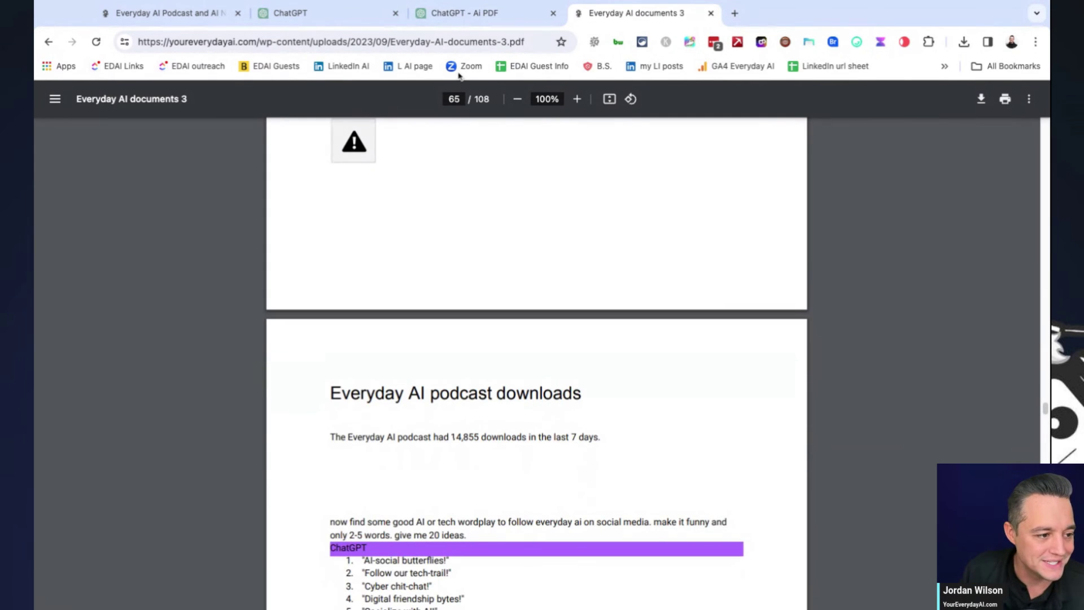
{"action": "left_click", "coordinate": [470, 19]}
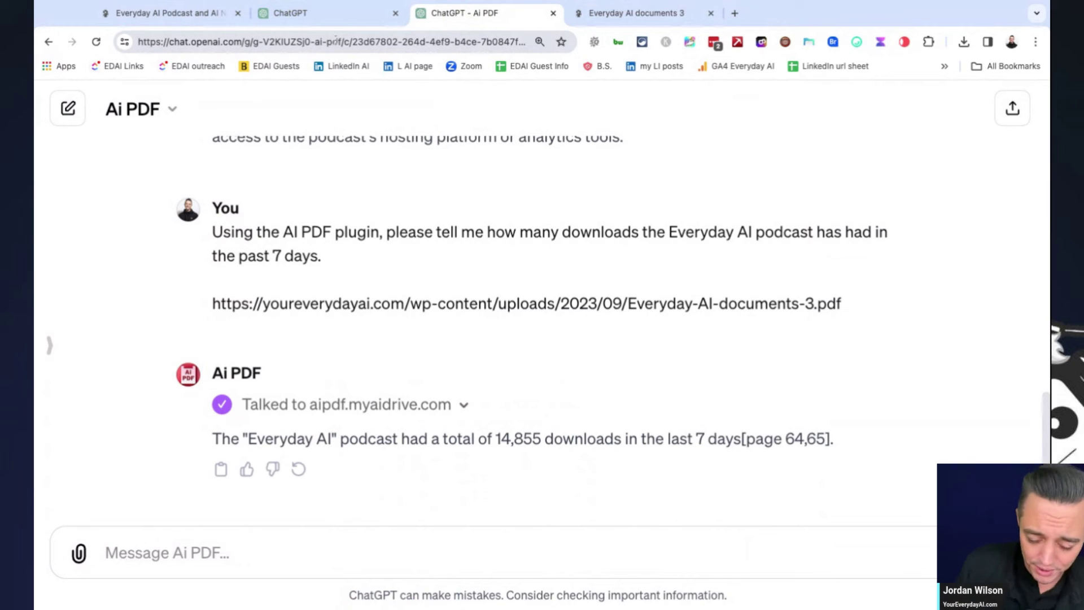
Step: Scroll back to the first recap answer, then switch to the youreverydayai.com tab
{"action": "scroll", "coordinate": [316, 169], "scroll_direction": "up", "scroll_amount": 15}
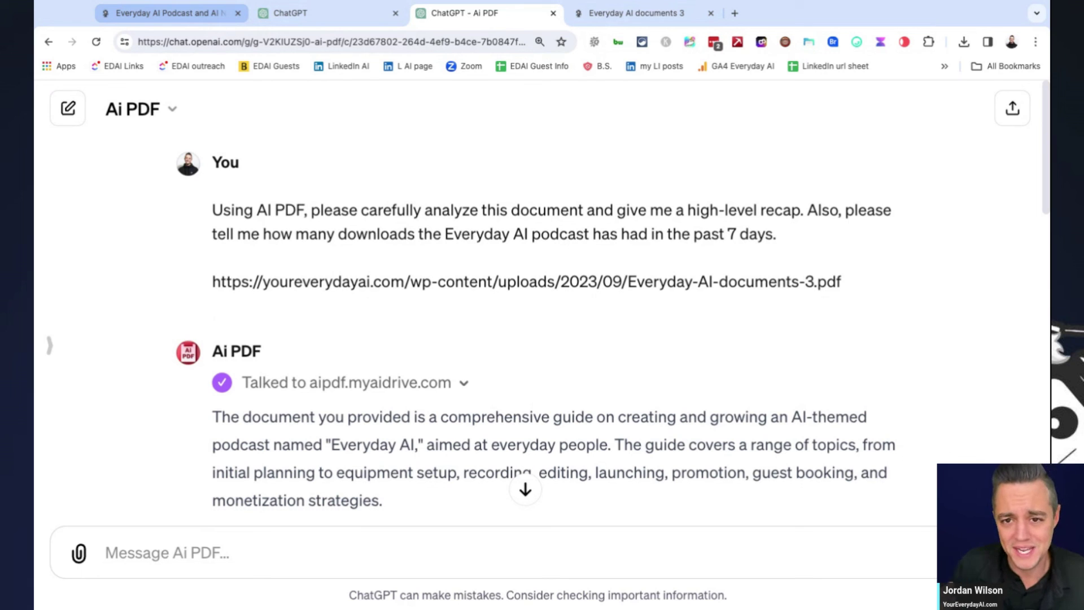
{"action": "key", "text": "super+1"}
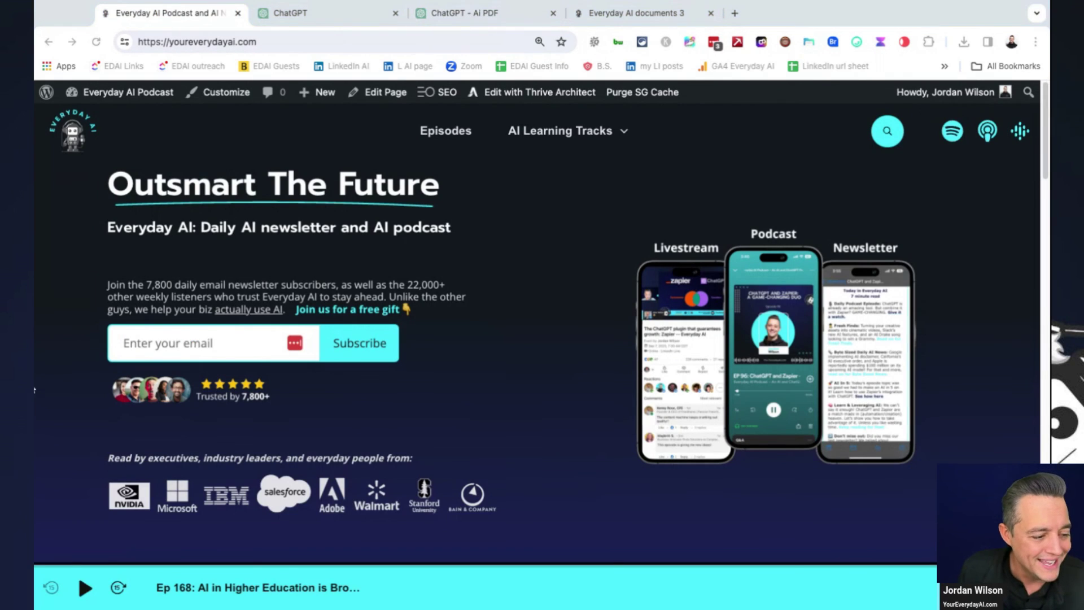